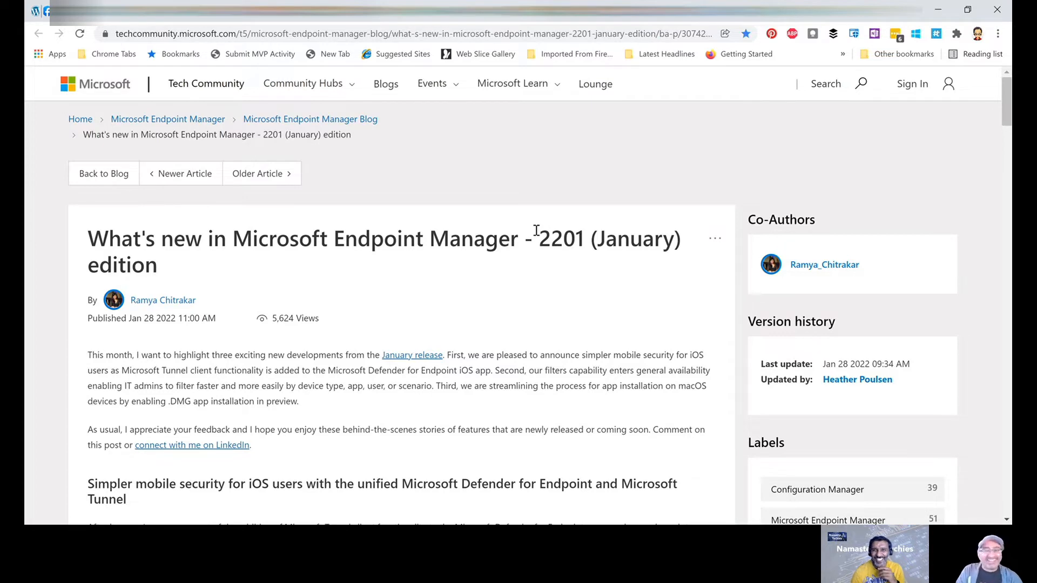
- Read the Microsoft Endpoint Manager 2201 article through the iOS mobile security section to the section on using filters for granular targeting
{"action": "scroll", "coordinate": [537, 237], "scroll_direction": "down", "scroll_amount": 2}
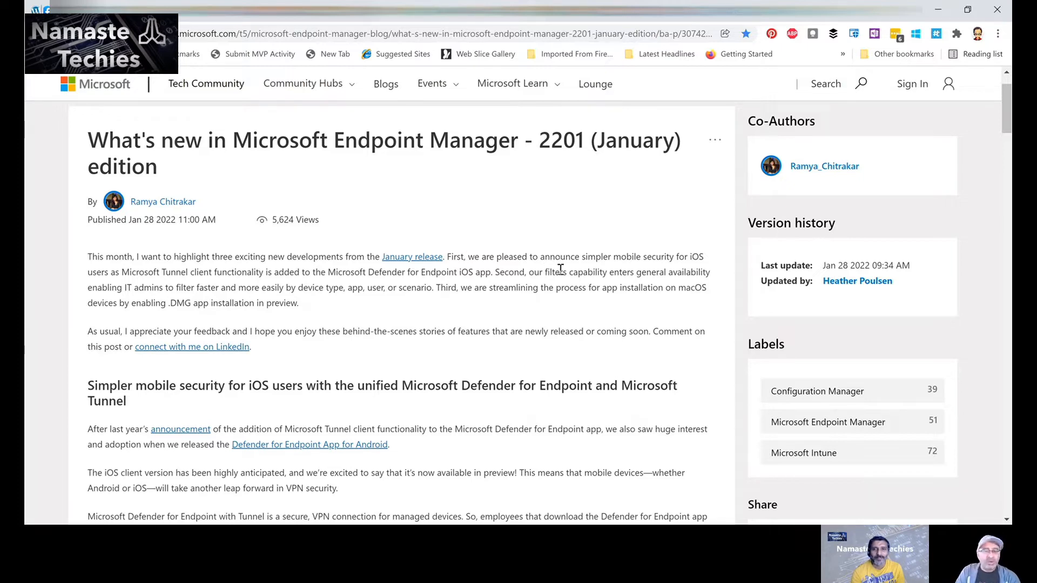
{"action": "scroll", "coordinate": [578, 268], "scroll_direction": "down", "scroll_amount": 3}
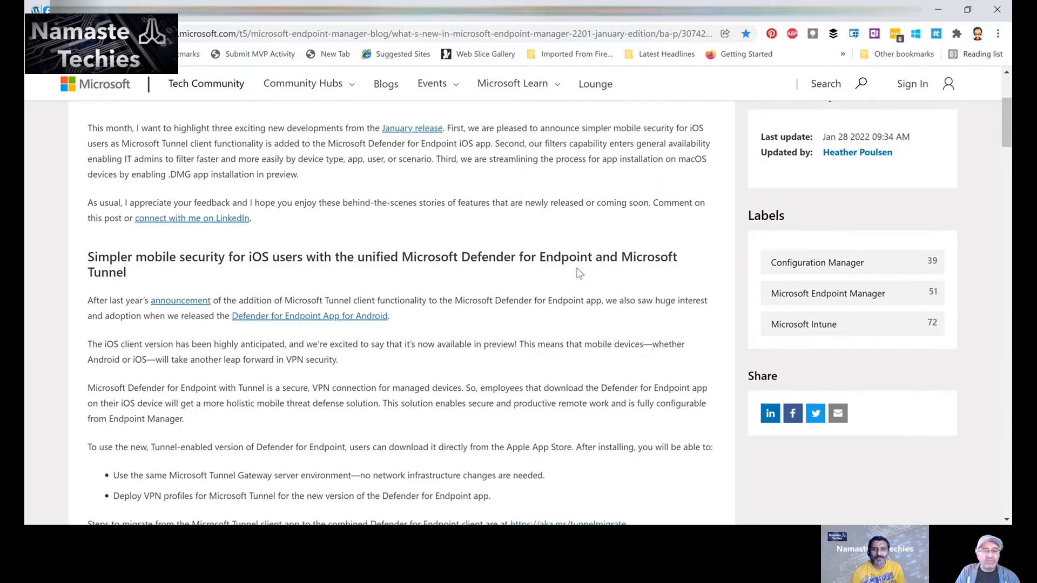
{"action": "scroll", "coordinate": [579, 272], "scroll_direction": "down", "scroll_amount": 12}
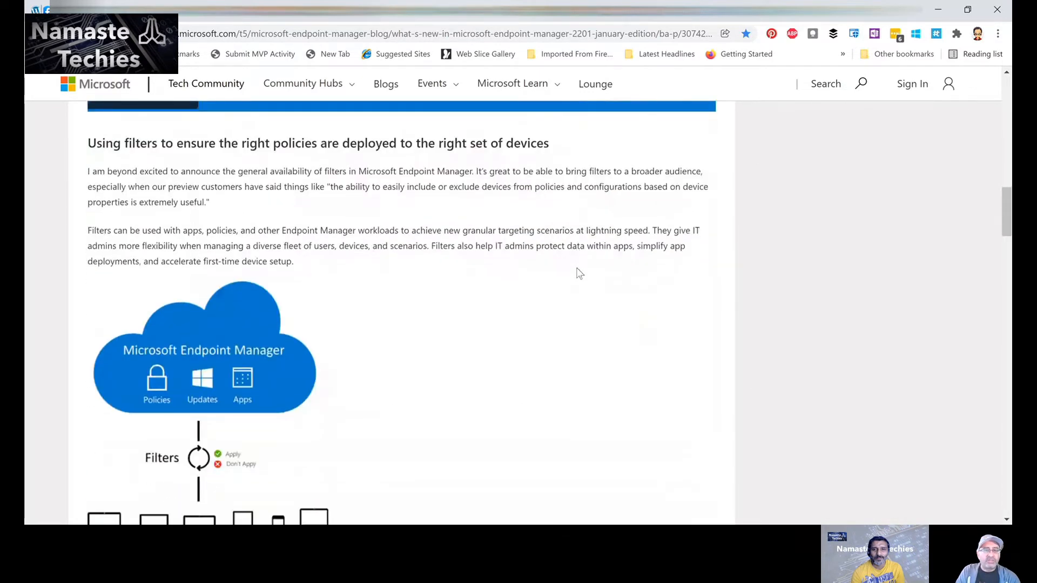
{"action": "scroll", "coordinate": [579, 271], "scroll_direction": "down", "scroll_amount": 1}
{"action": "scroll", "coordinate": [579, 271], "scroll_direction": "up", "scroll_amount": 1}
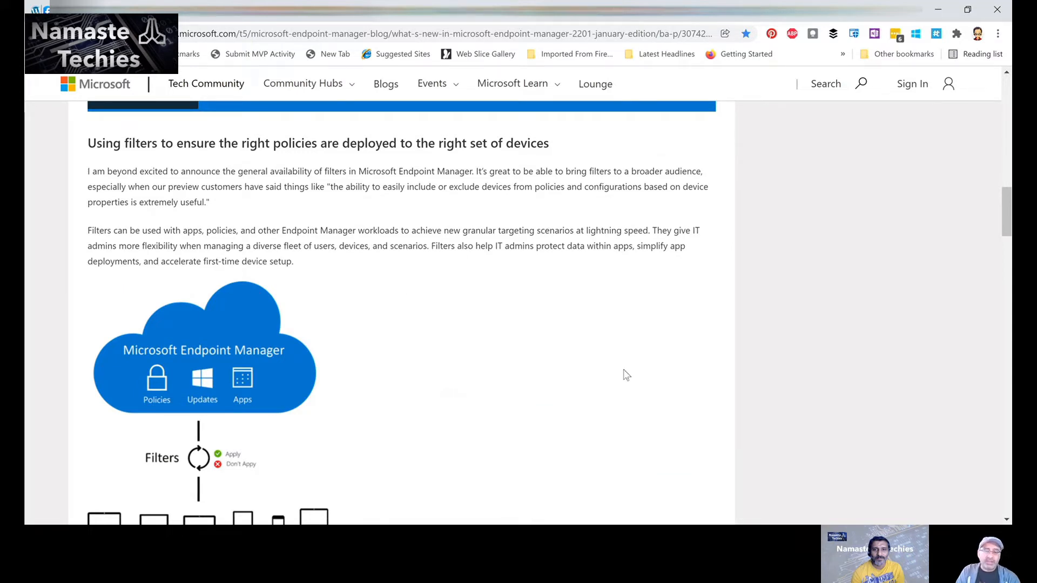
{"action": "scroll", "coordinate": [626, 368], "scroll_direction": "down", "scroll_amount": 1}
{"action": "scroll", "coordinate": [625, 362], "scroll_direction": "down", "scroll_amount": 2}
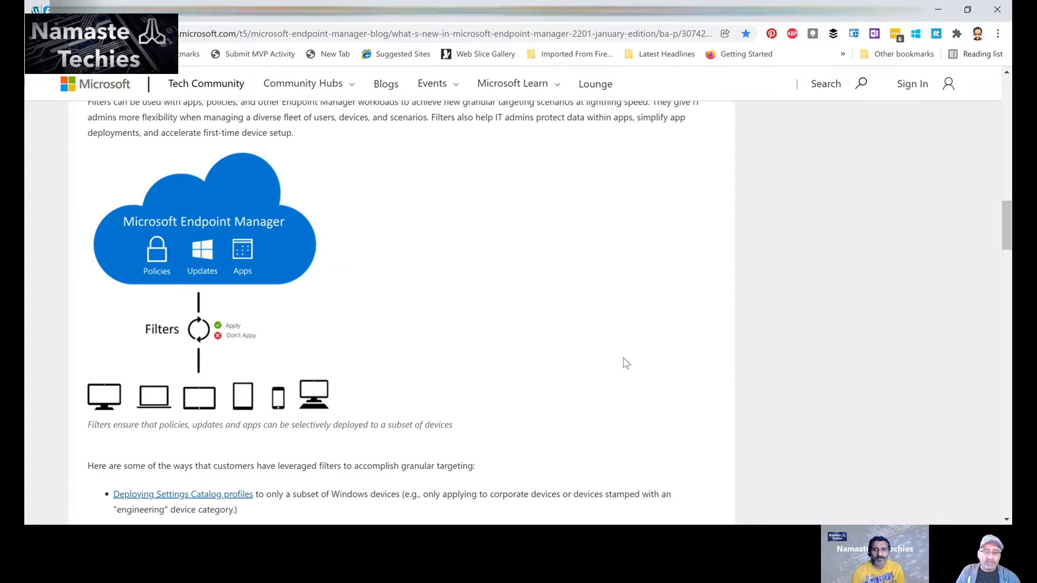
{"action": "scroll", "coordinate": [625, 363], "scroll_direction": "down", "scroll_amount": 2}
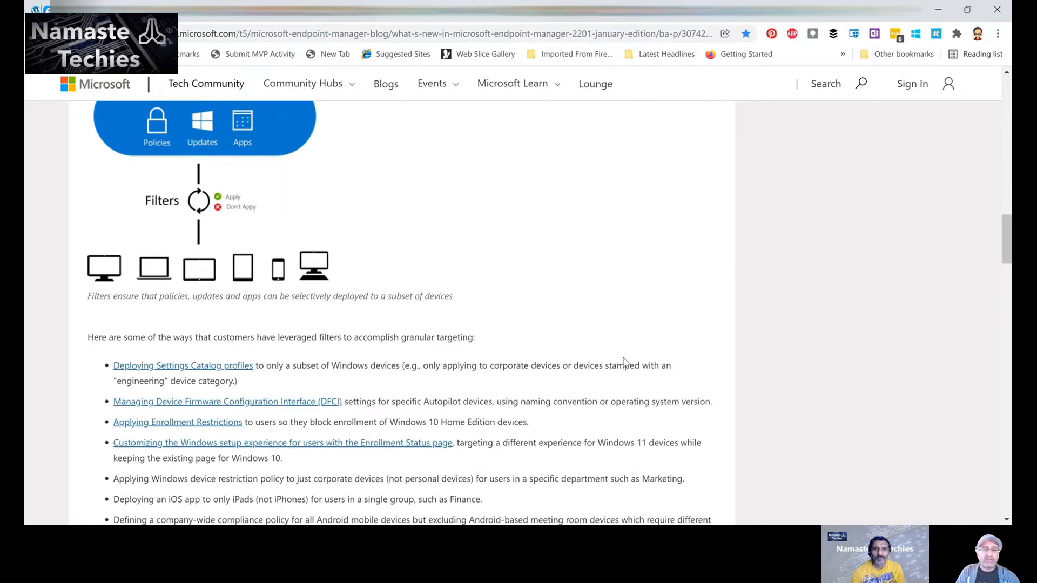
{"action": "scroll", "coordinate": [626, 363], "scroll_direction": "up", "scroll_amount": 2}
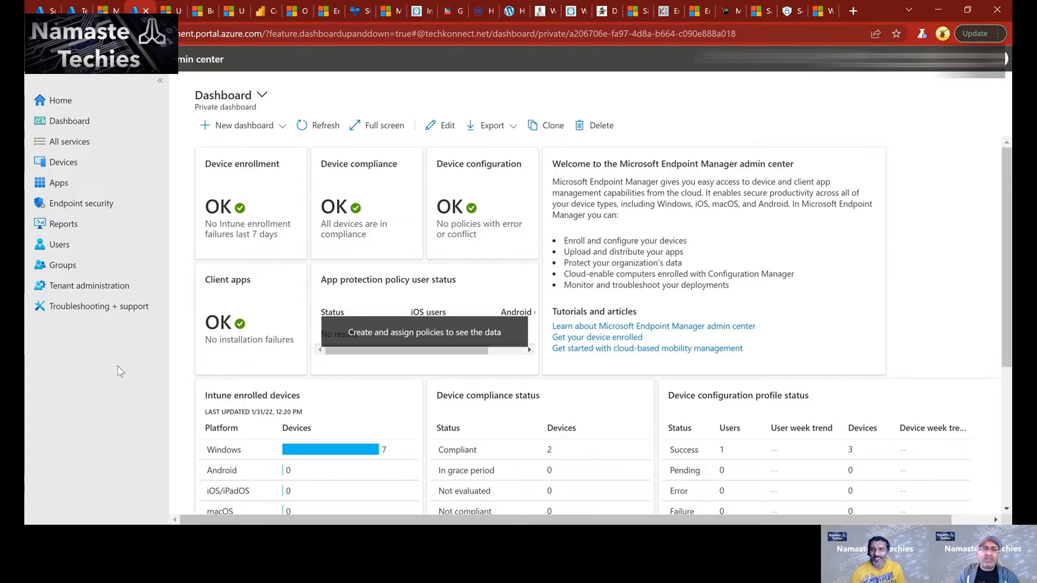
- Check the tenant status and the Filters page under Tenant administration in the techkonnect.net tenant and the dhalicojit.com tenant
{"action": "left_click", "coordinate": [55, 289]}
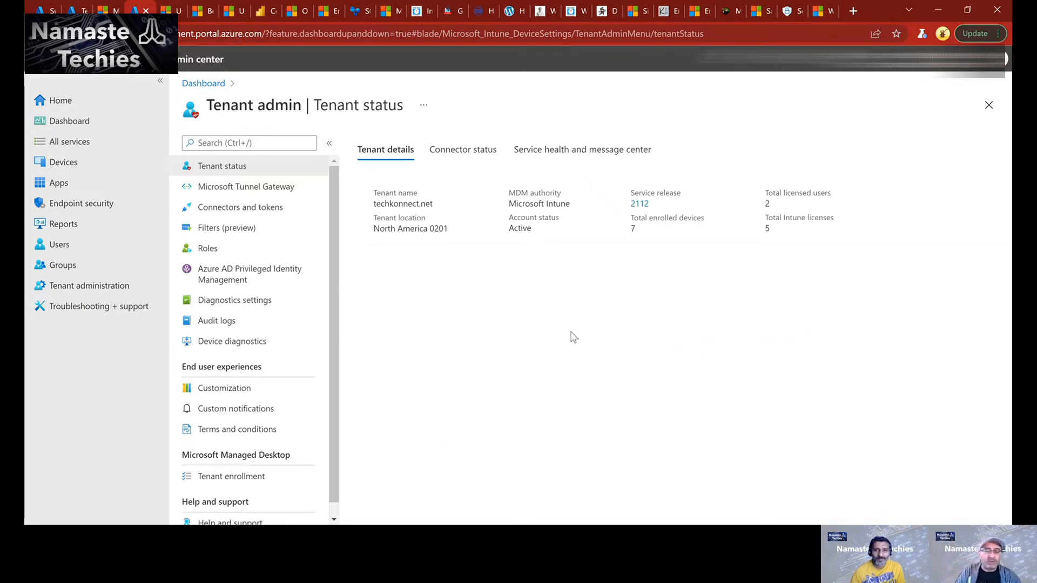
{"action": "left_click", "coordinate": [242, 230]}
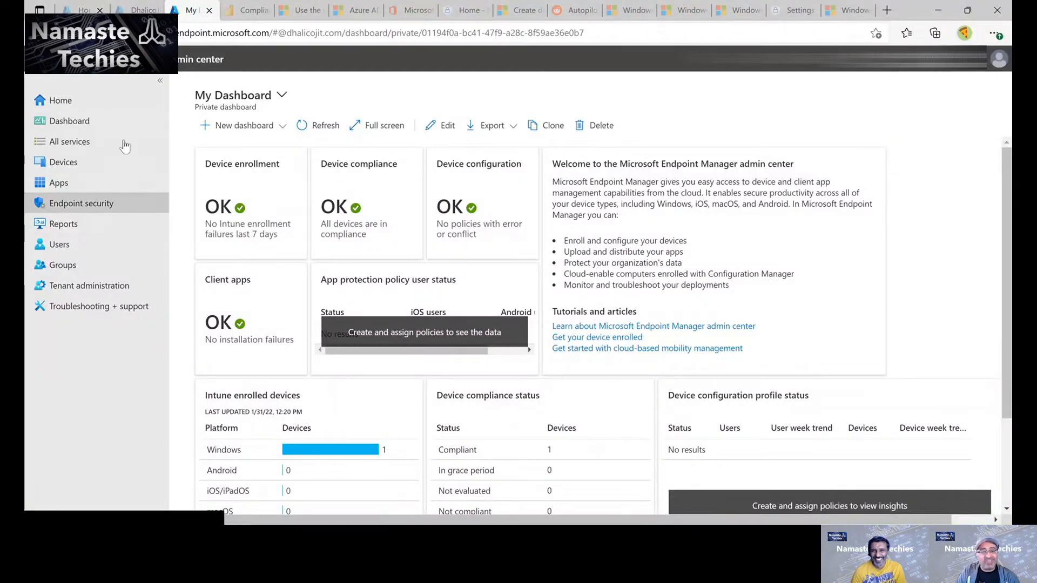
{"action": "left_click", "coordinate": [106, 293]}
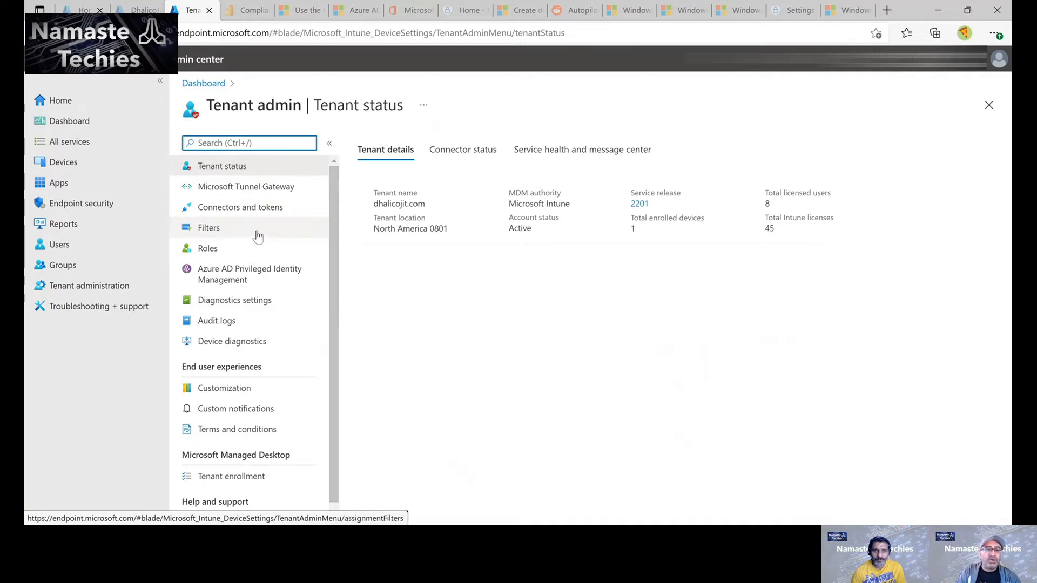
{"action": "left_click", "coordinate": [216, 234]}
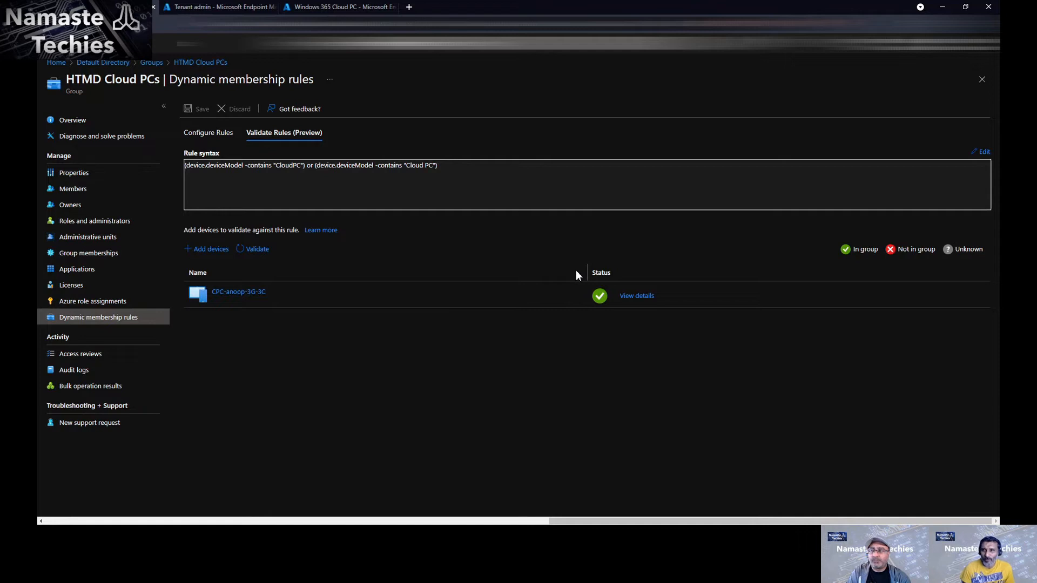
- Review the HTMD Cloud PCs membership rule, validate it against the Cloud PC device ending in 2-U7, and inspect that device's verification details
{"action": "left_click", "coordinate": [208, 133]}
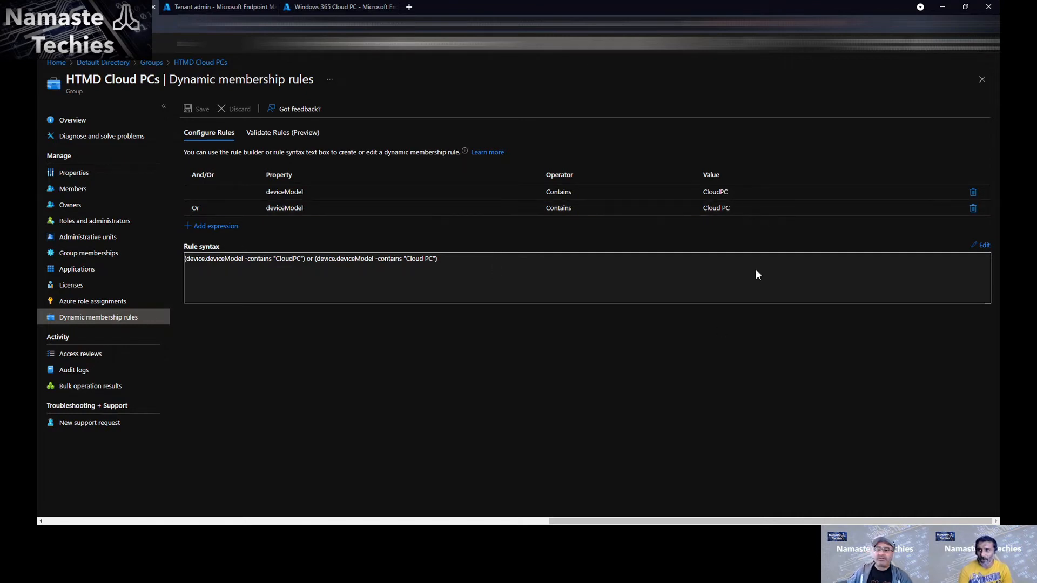
{"action": "left_click", "coordinate": [294, 139]}
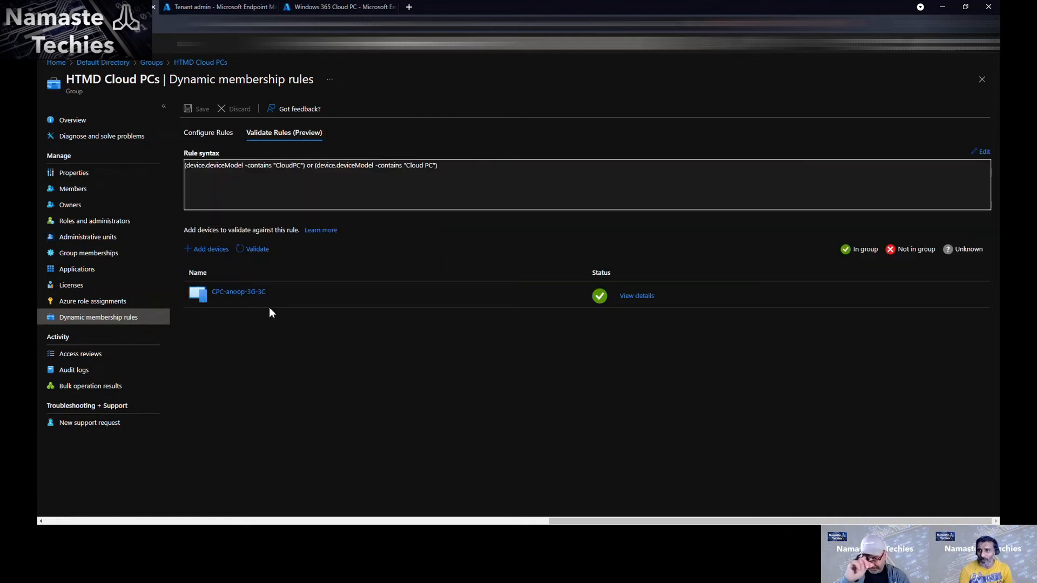
{"action": "left_click", "coordinate": [209, 249]}
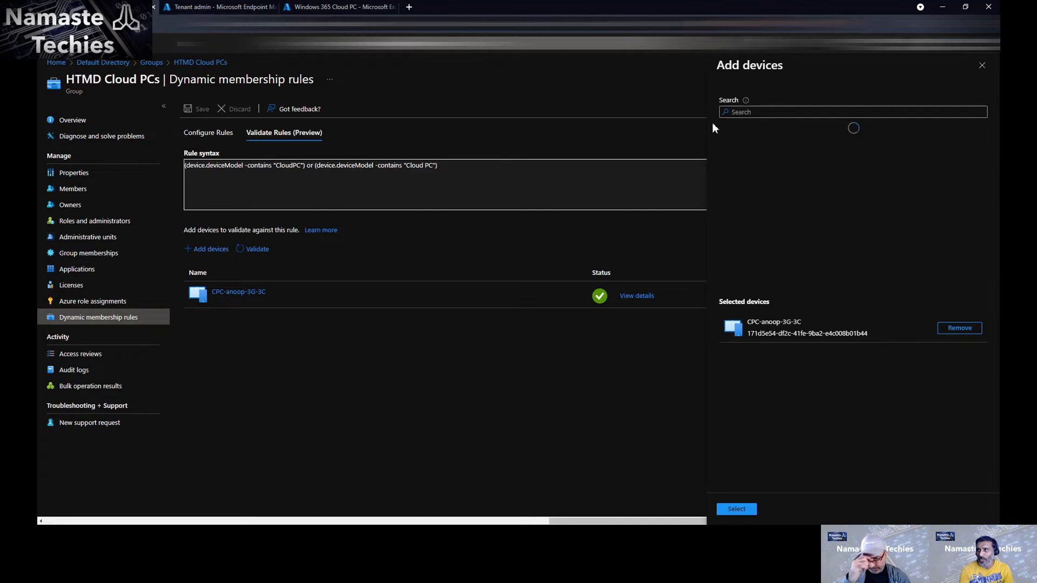
{"action": "left_click", "coordinate": [741, 113]}
{"action": "type", "text": "cpc"}
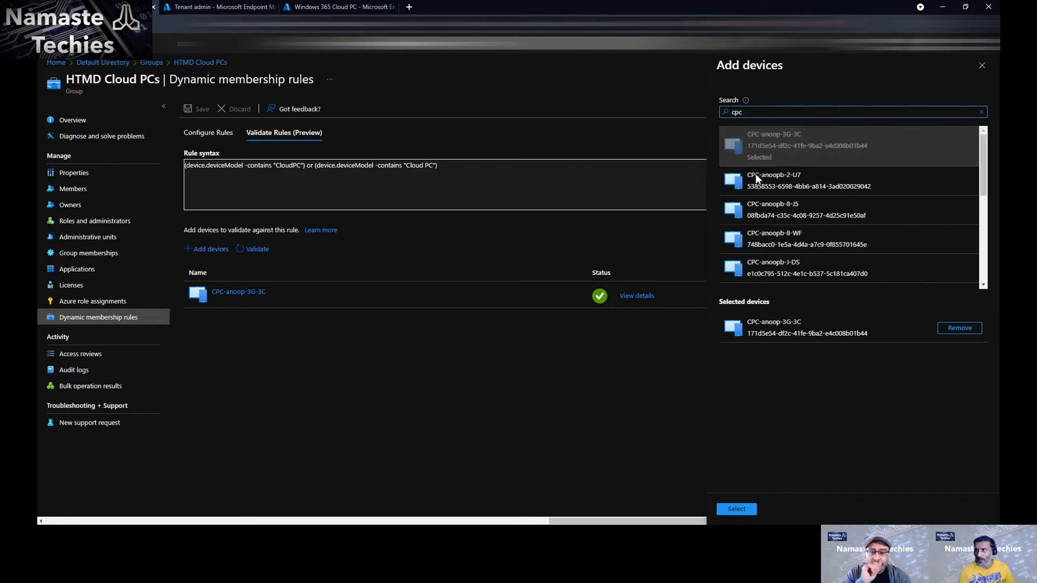
{"action": "left_click", "coordinate": [787, 183]}
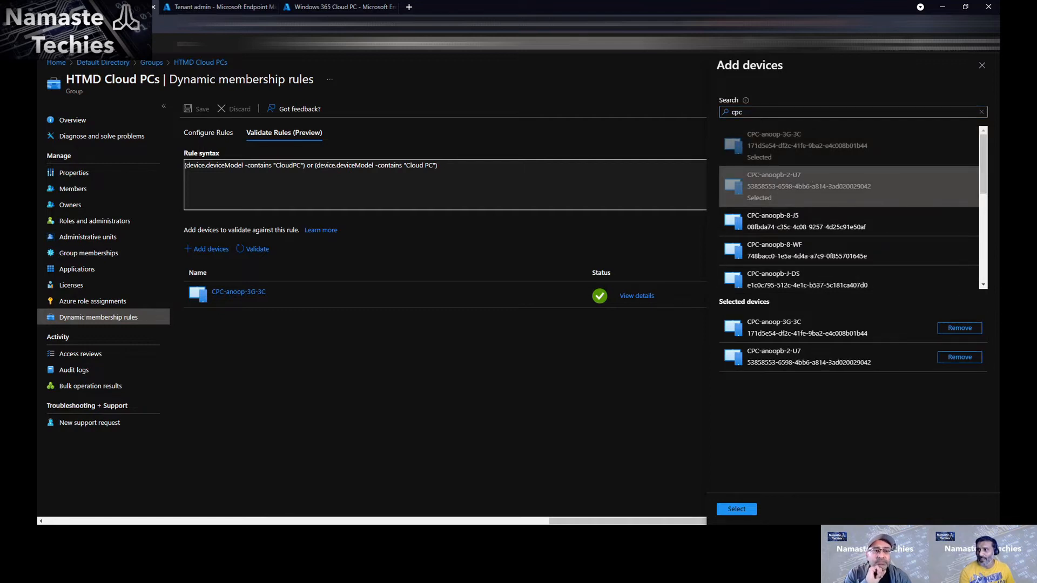
{"action": "left_click", "coordinate": [735, 510]}
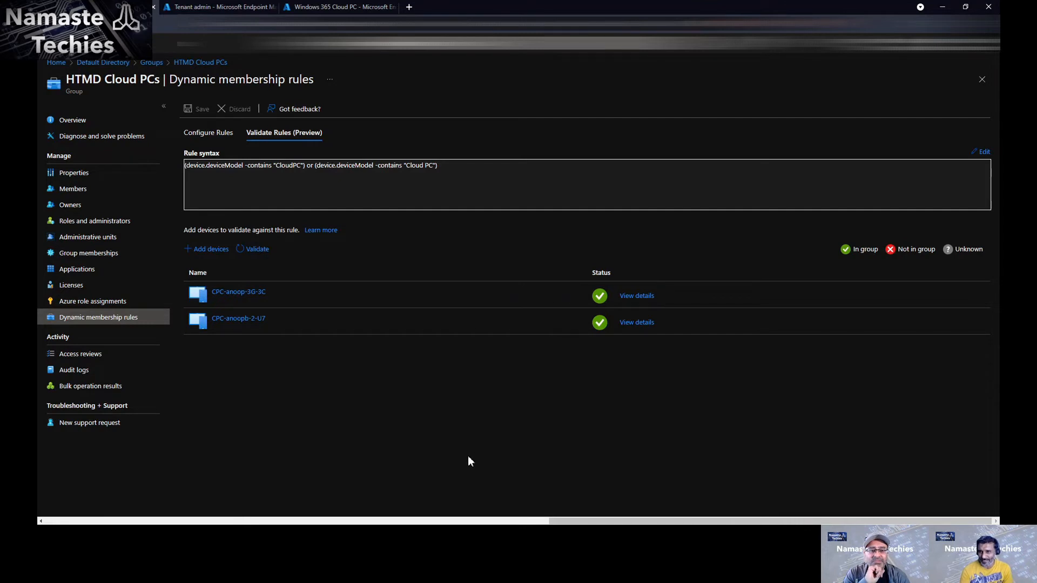
{"action": "left_click", "coordinate": [637, 323]}
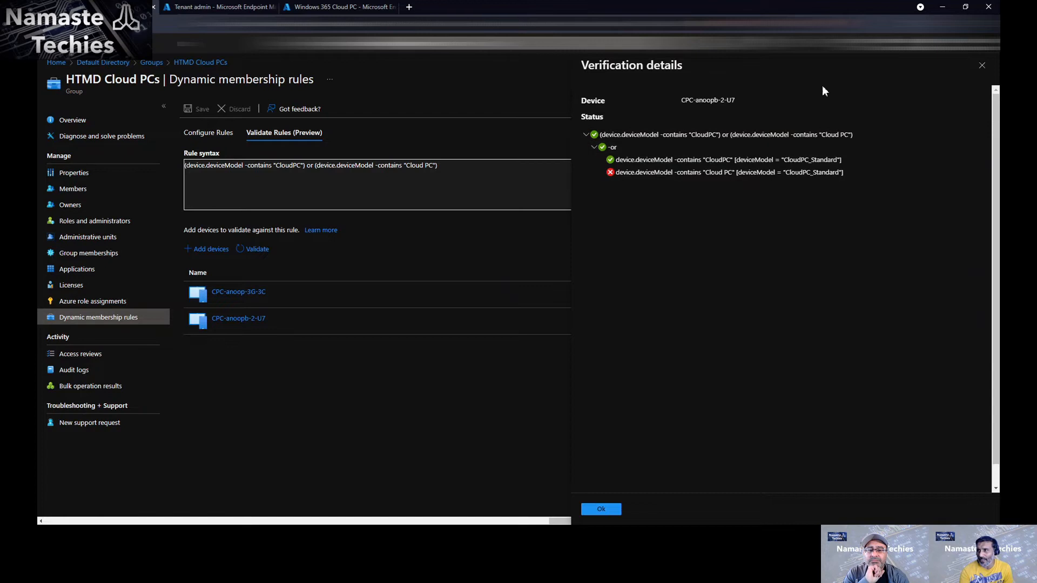
{"action": "left_click", "coordinate": [983, 66]}
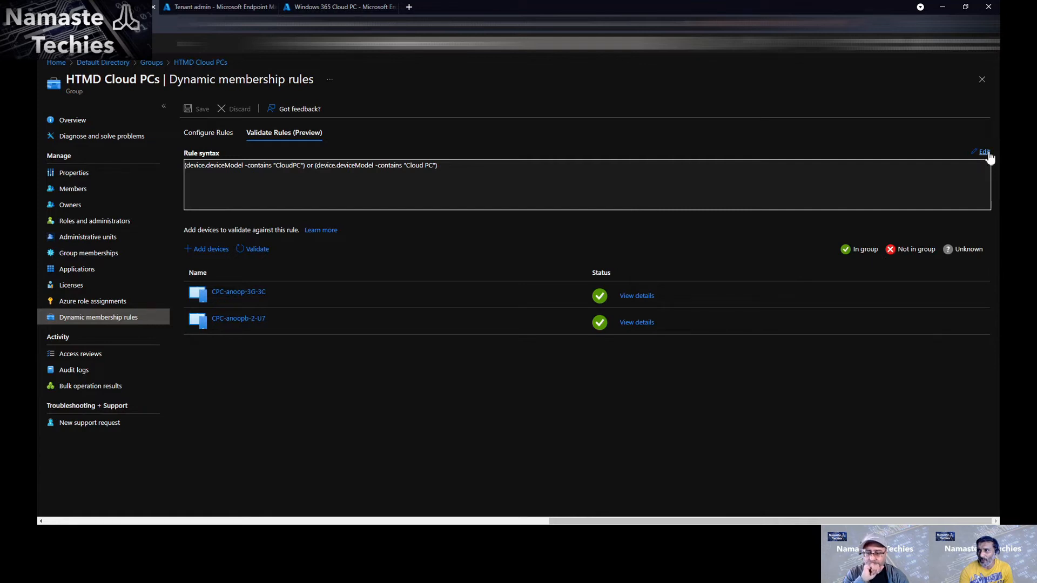
{"action": "left_click", "coordinate": [206, 250]}
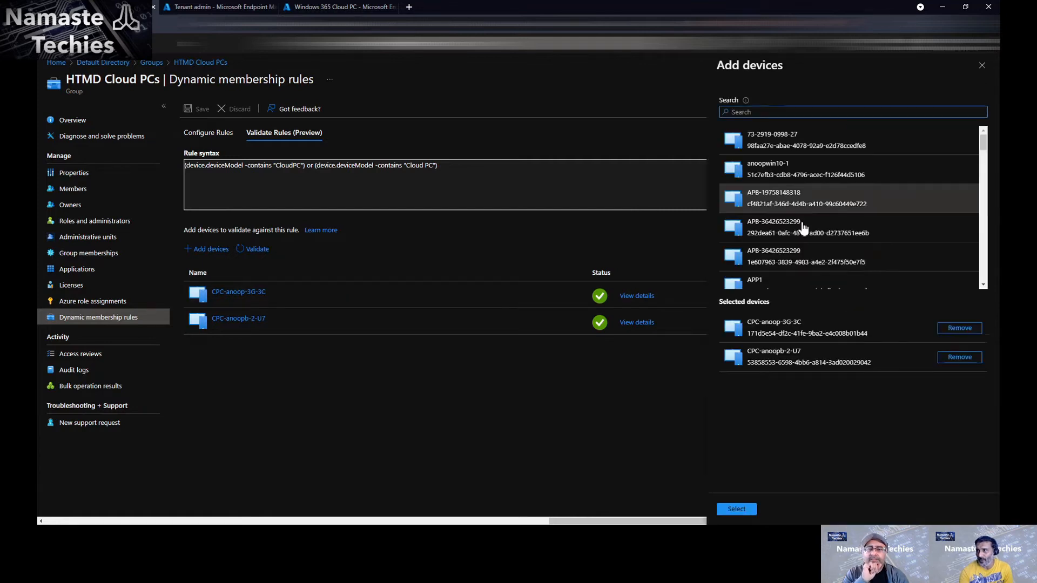
{"action": "left_click", "coordinate": [826, 232]}
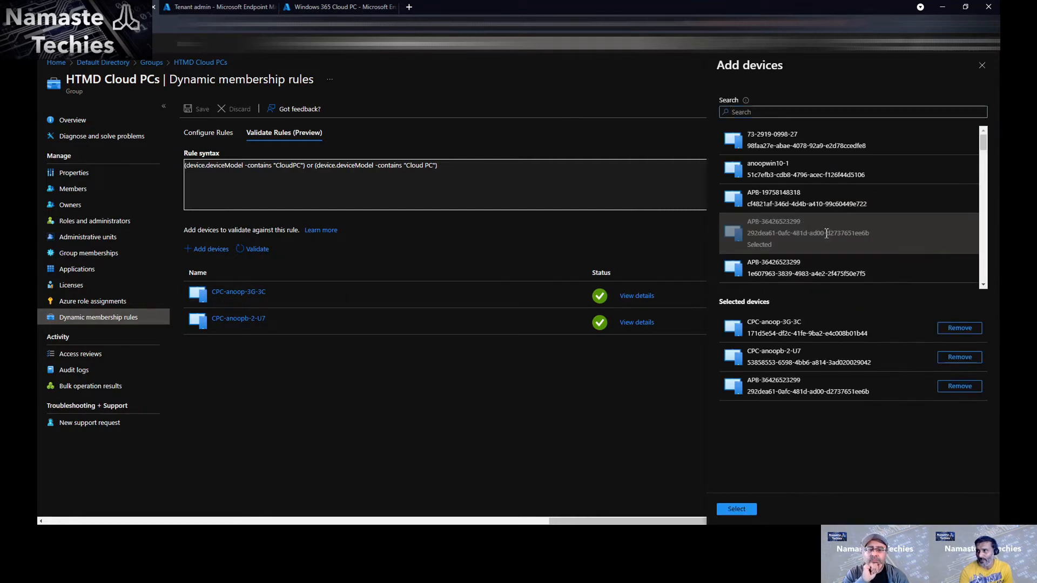
{"action": "left_click", "coordinate": [734, 509]}
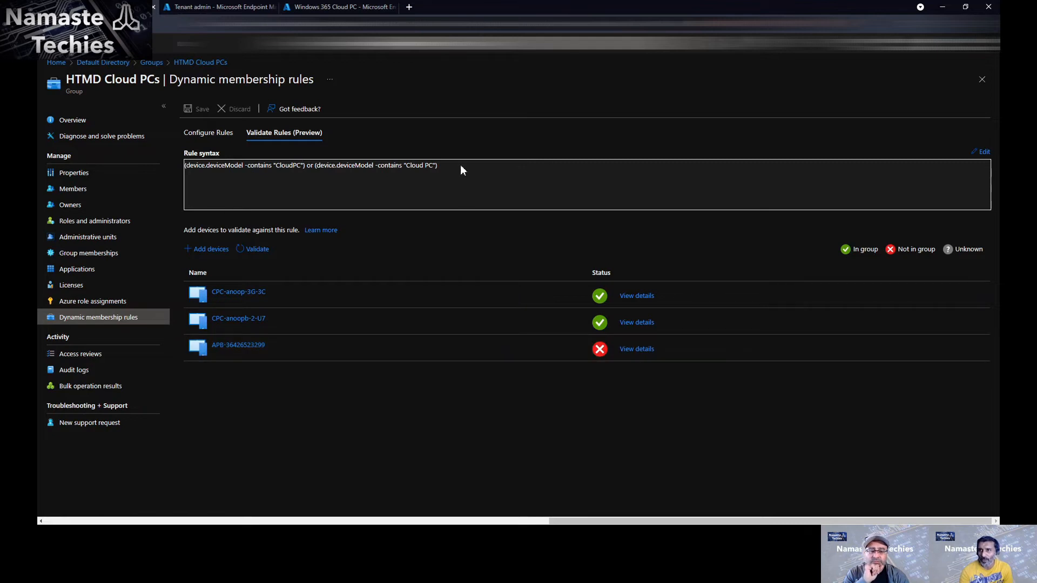
{"action": "left_click_drag", "start_coordinate": [461, 164], "coordinate": [260, 177]}
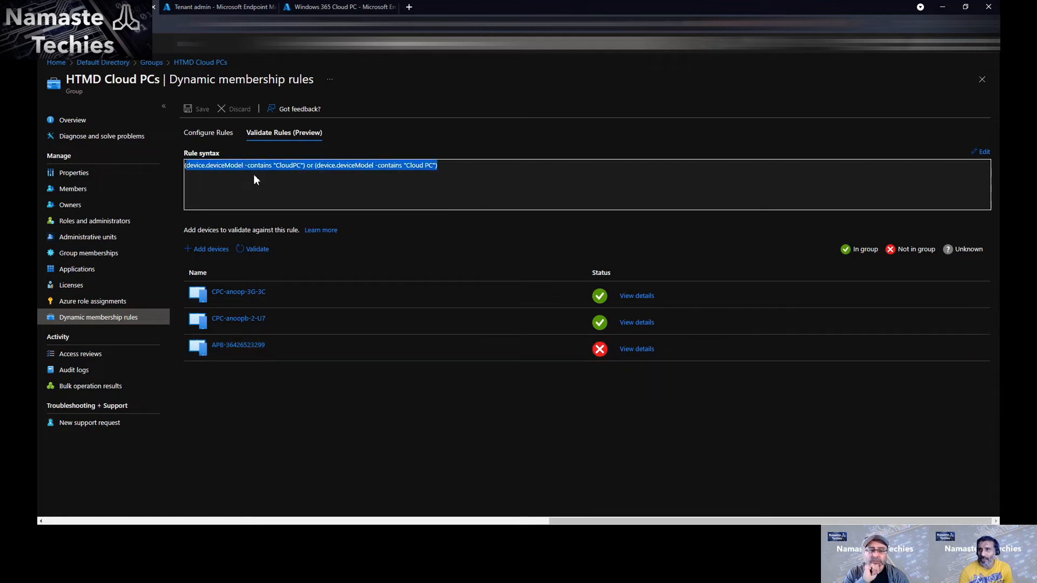
{"action": "left_click", "coordinate": [641, 350]}
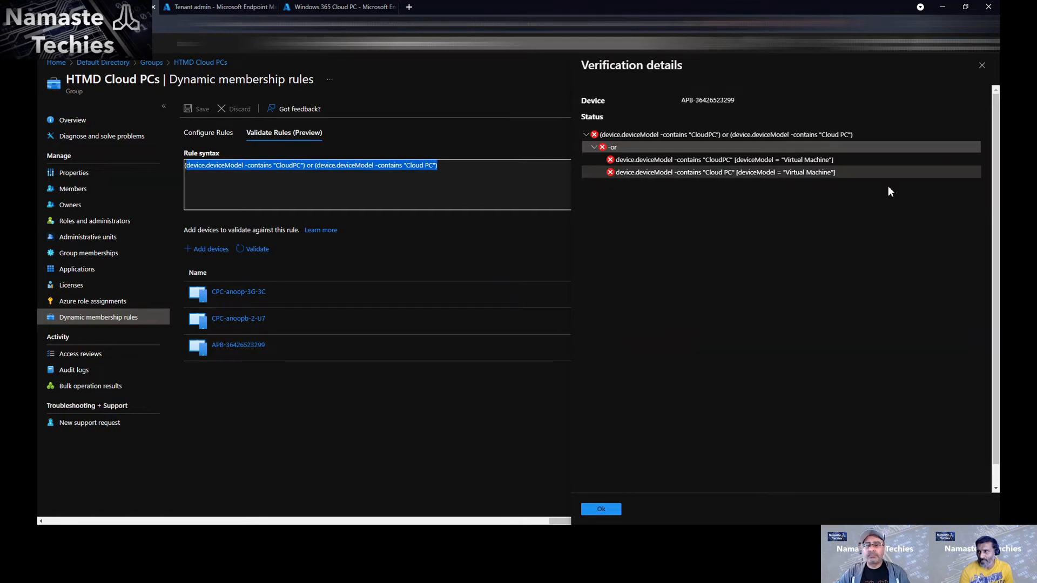
{"action": "left_click", "coordinate": [980, 67]}
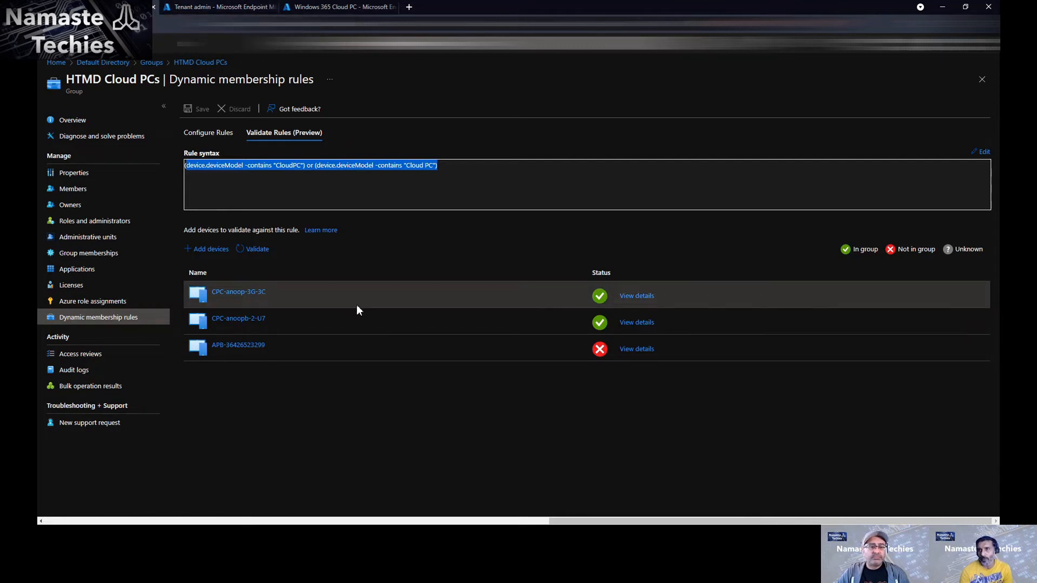
- Start a new Endpoint Manager filter named CloucPC for the Windows 10 and later platform, and proceed to its rules
{"action": "left_click", "coordinate": [219, 7]}
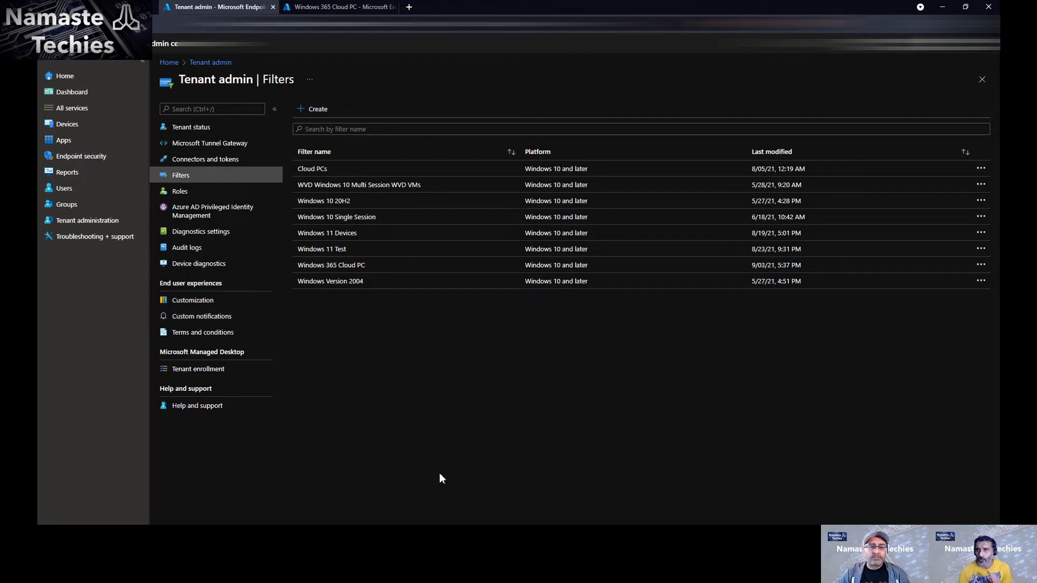
{"action": "left_click", "coordinate": [315, 111]}
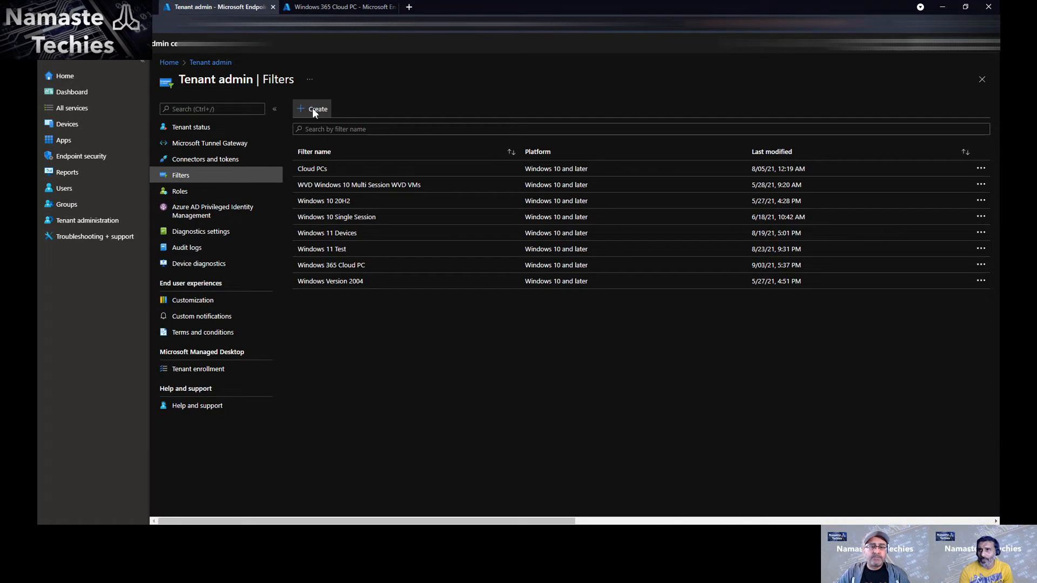
{"action": "left_click", "coordinate": [331, 140]}
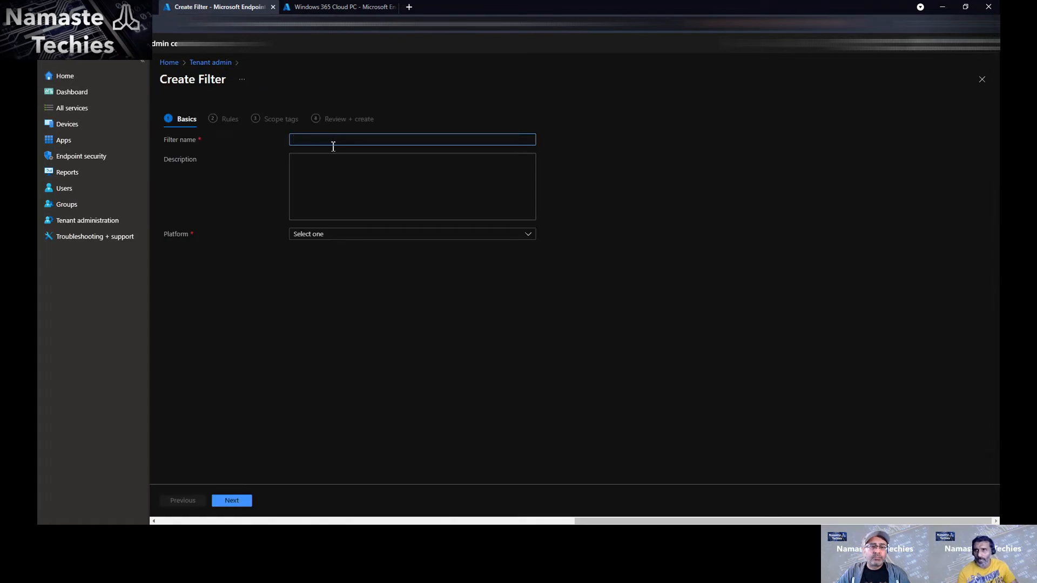
{"action": "type", "text": "cou"}
{"action": "key", "text": "BackSpace"}
{"action": "key", "text": "BackSpace"}
{"action": "type", "text": "loudPC"}
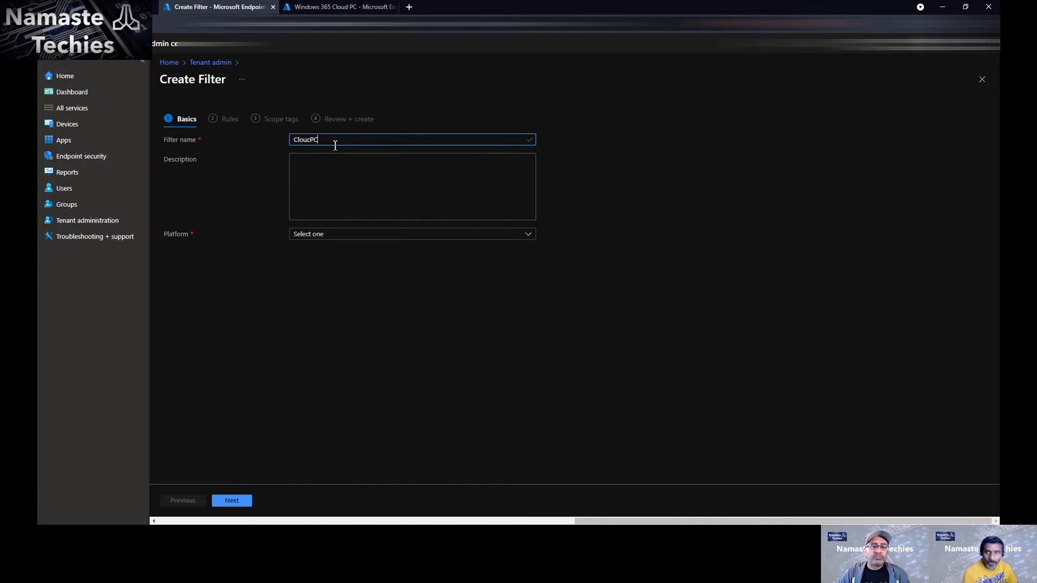
{"action": "left_click", "coordinate": [343, 238]}
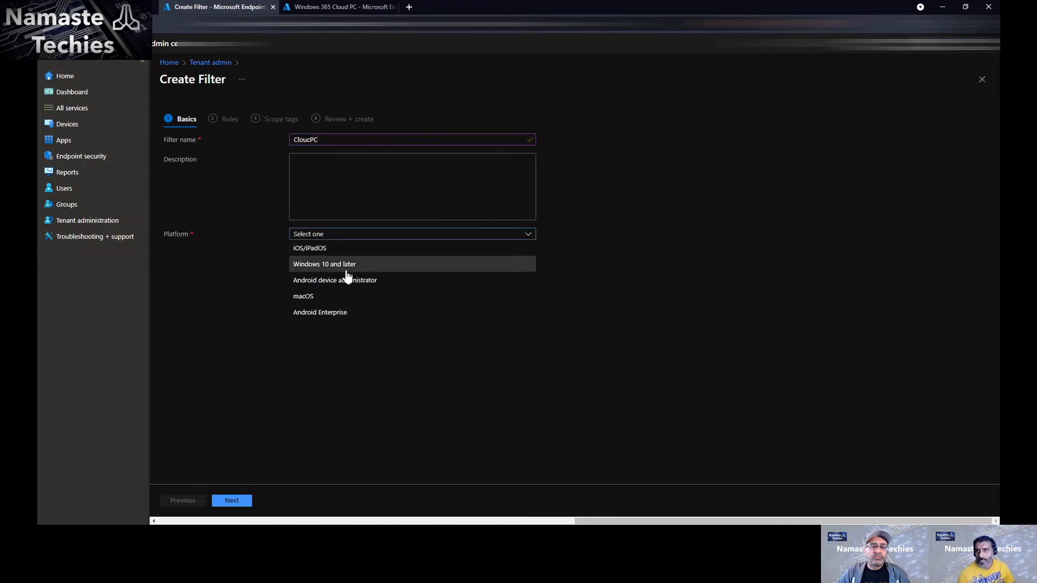
{"action": "left_click", "coordinate": [346, 266]}
{"action": "left_click", "coordinate": [241, 500]}
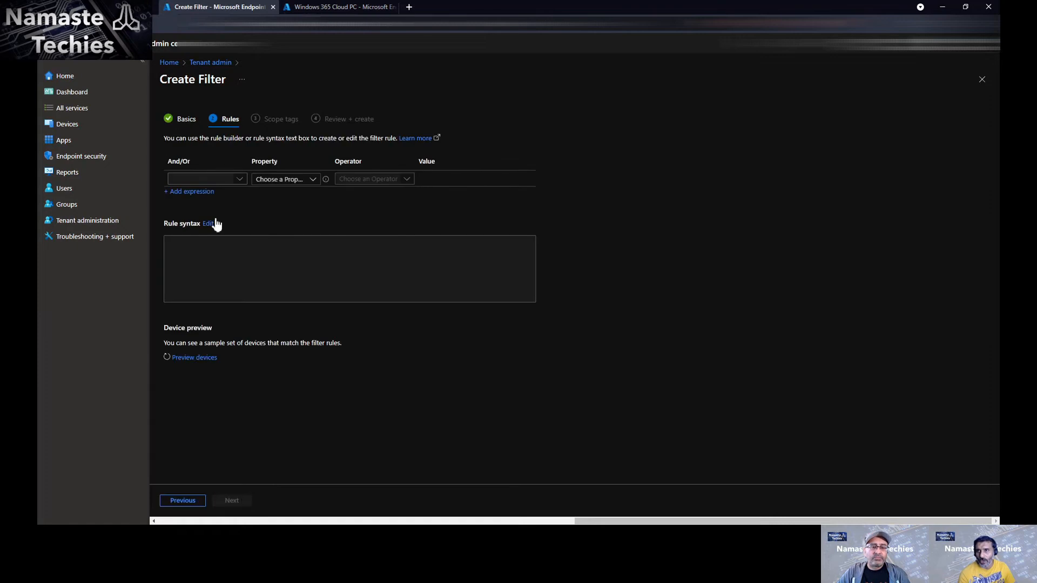
- Define the filter rule so that the model property Equals CloudPC_Standard, and apply it to the rule syntax
{"action": "left_click", "coordinate": [296, 182]}
{"action": "left_click", "coordinate": [292, 224]}
{"action": "left_click", "coordinate": [400, 186]}
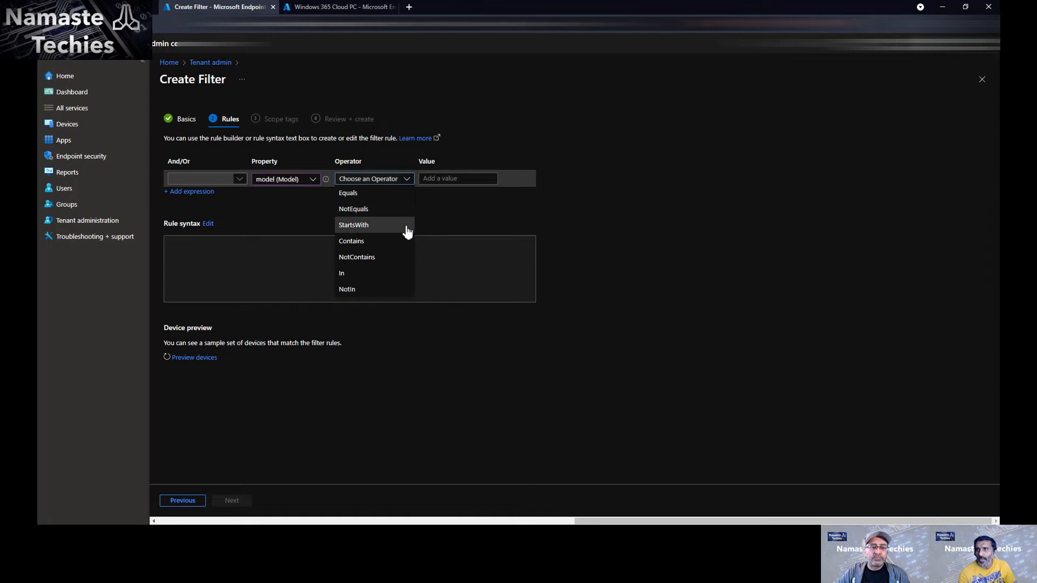
{"action": "left_click", "coordinate": [385, 194]}
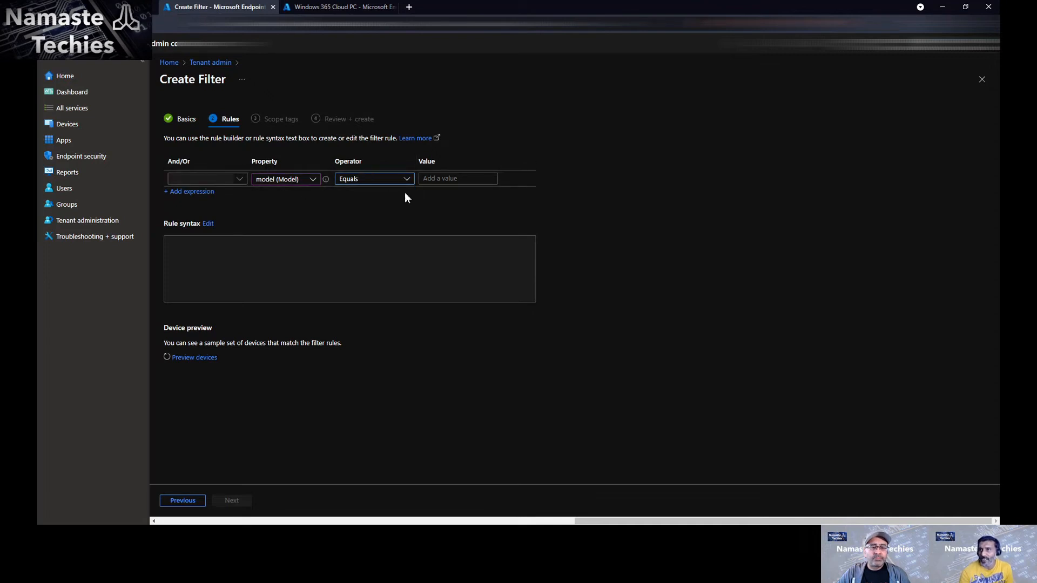
{"action": "left_click", "coordinate": [469, 178]}
{"action": "left_click", "coordinate": [459, 197]}
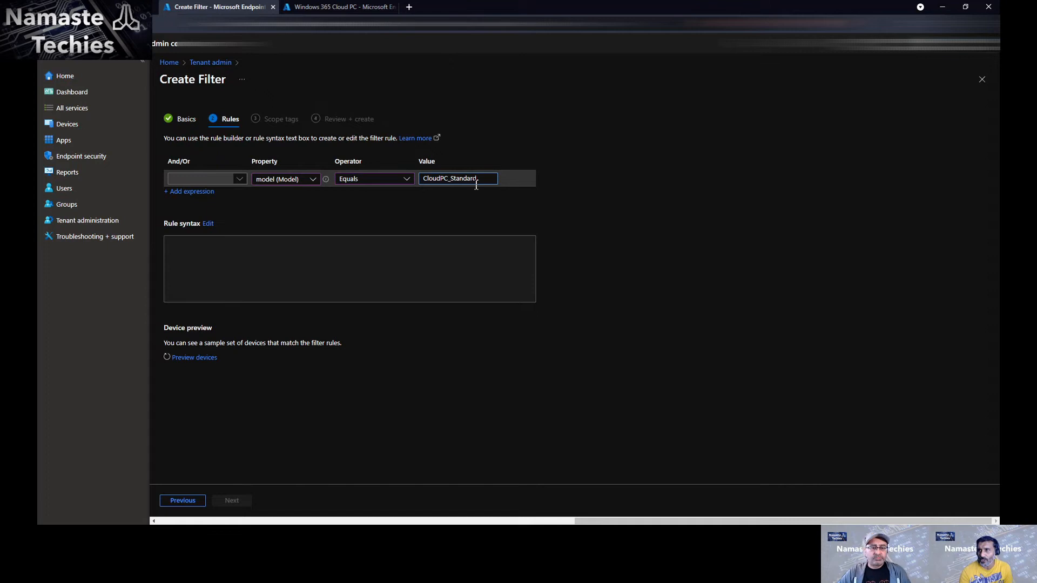
{"action": "left_click", "coordinate": [263, 278]}
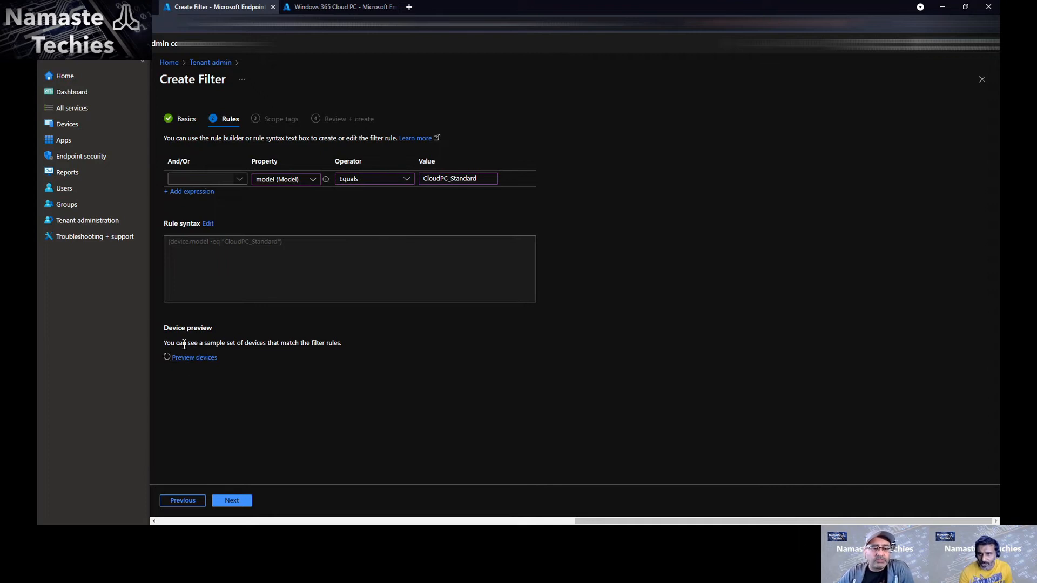
- Preview the devices that match the CloudPC_Standard rule, and check the Model values in the device list
{"action": "left_click_drag", "start_coordinate": [164, 344], "coordinate": [354, 346]}
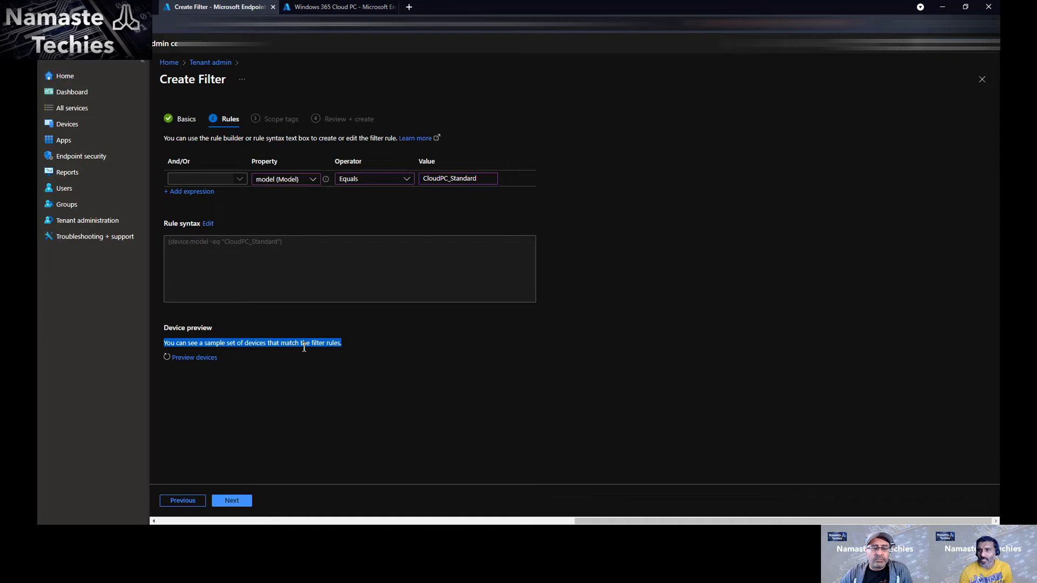
{"action": "left_click", "coordinate": [251, 362]}
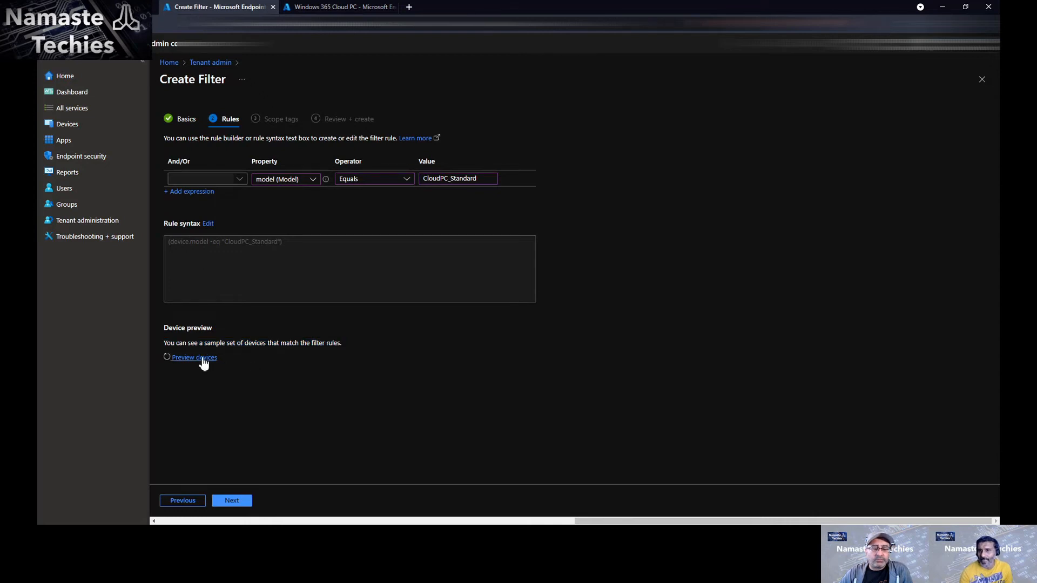
{"action": "left_click", "coordinate": [202, 359]}
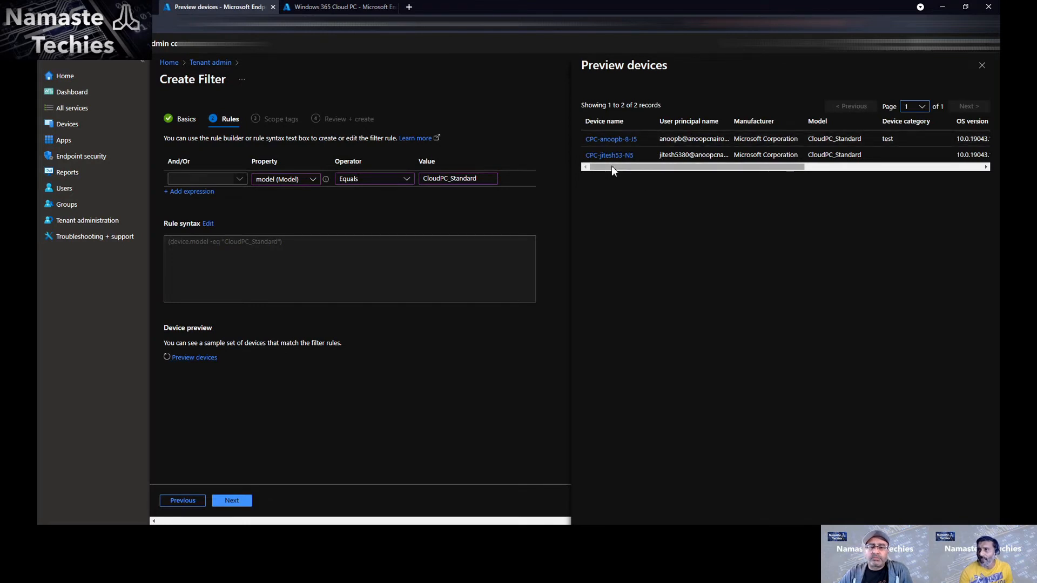
{"action": "left_click_drag", "start_coordinate": [611, 167], "coordinate": [695, 173]}
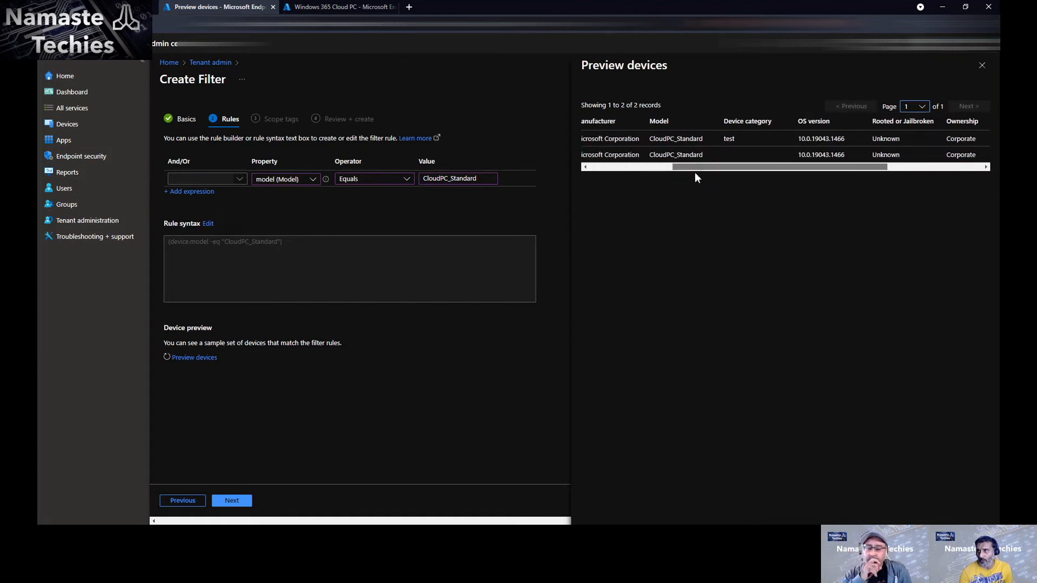
{"action": "left_click_drag", "start_coordinate": [649, 139], "coordinate": [703, 139]}
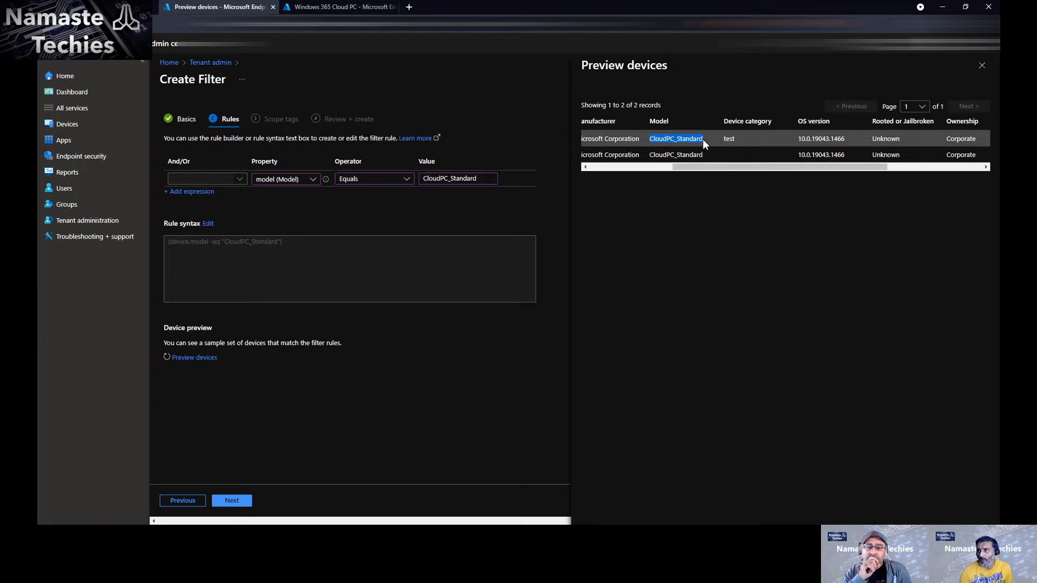
{"action": "left_click_drag", "start_coordinate": [702, 139], "coordinate": [649, 140]}
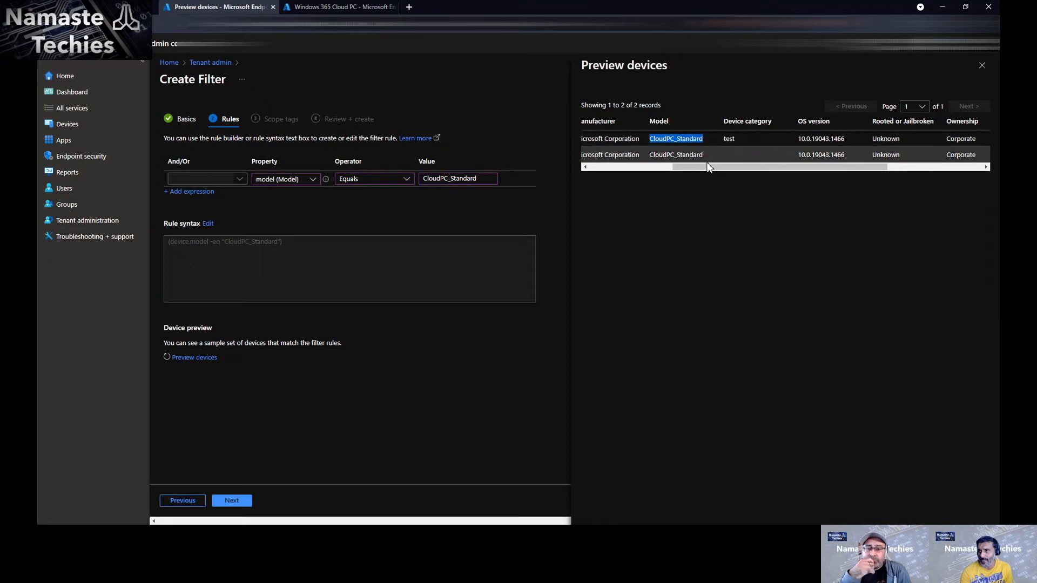
- Shorten the model rule's value to CloudPC with the Equals operator kept, and preview the matching devices
{"action": "left_click", "coordinate": [490, 181]}
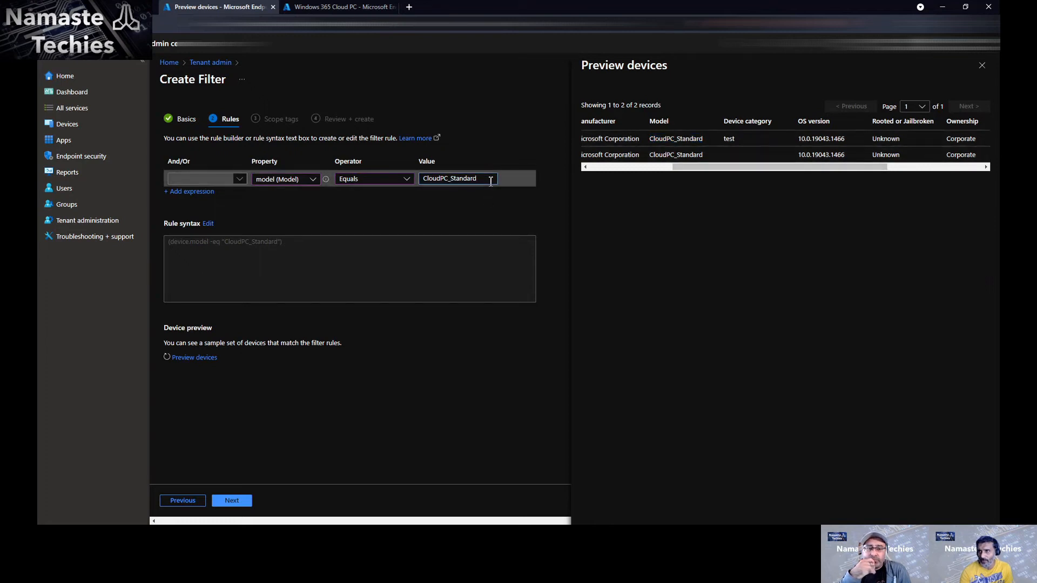
{"action": "key", "text": "BackSpace"}
{"action": "key", "text": "BackSpace"}
{"action": "key", "text": "BackSpace"}
{"action": "key", "text": "BackSpace"}
{"action": "key", "text": "BackSpace"}
{"action": "key", "text": "BackSpace"}
{"action": "key", "text": "BackSpace"}
{"action": "key", "text": "BackSpace"}
{"action": "key", "text": "BackSpace"}
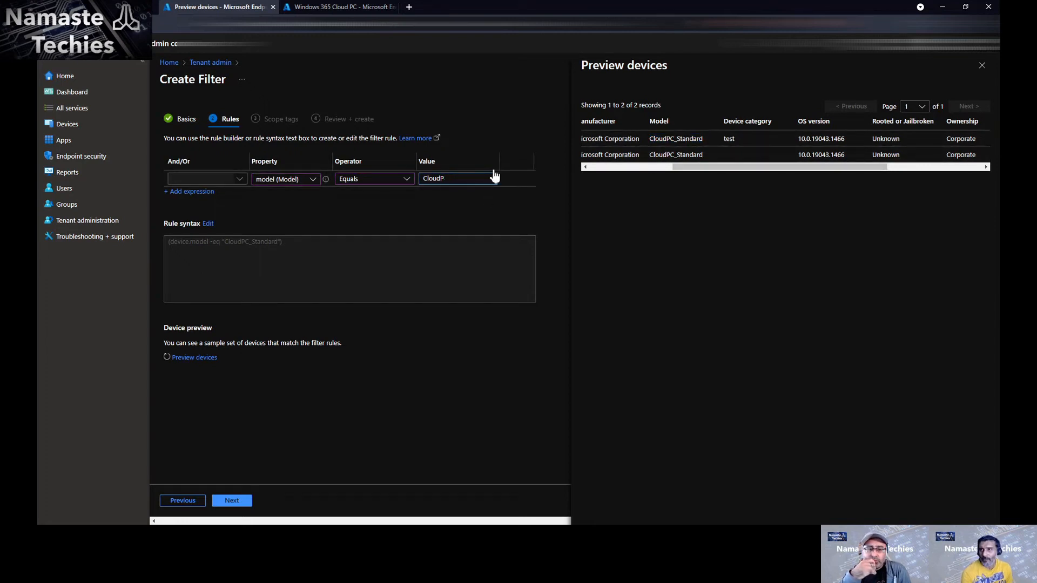
{"action": "left_click", "coordinate": [982, 66]}
{"action": "type", "text": "C"}
{"action": "left_click", "coordinate": [386, 253]}
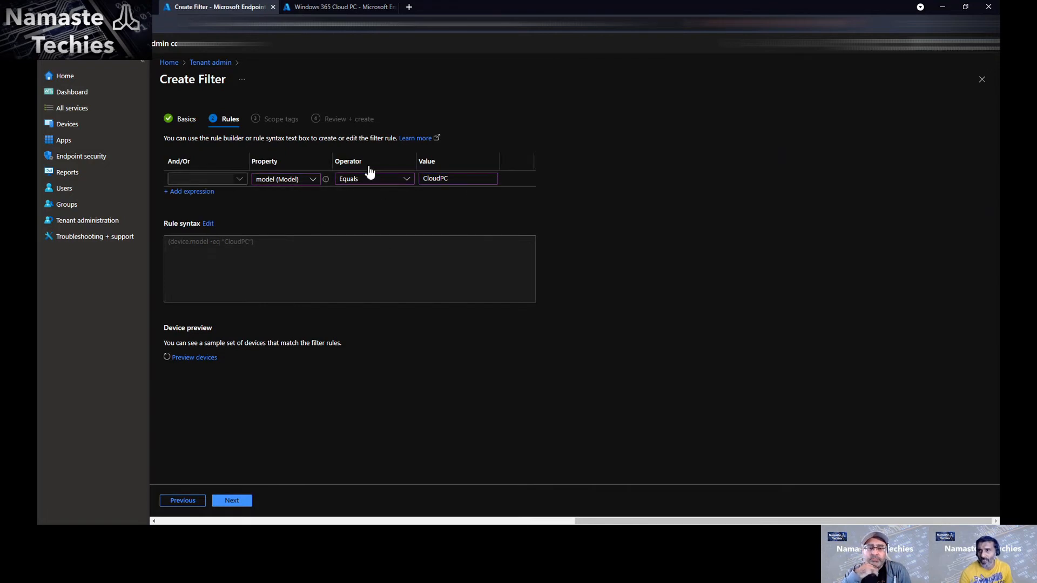
{"action": "left_click", "coordinate": [190, 358]}
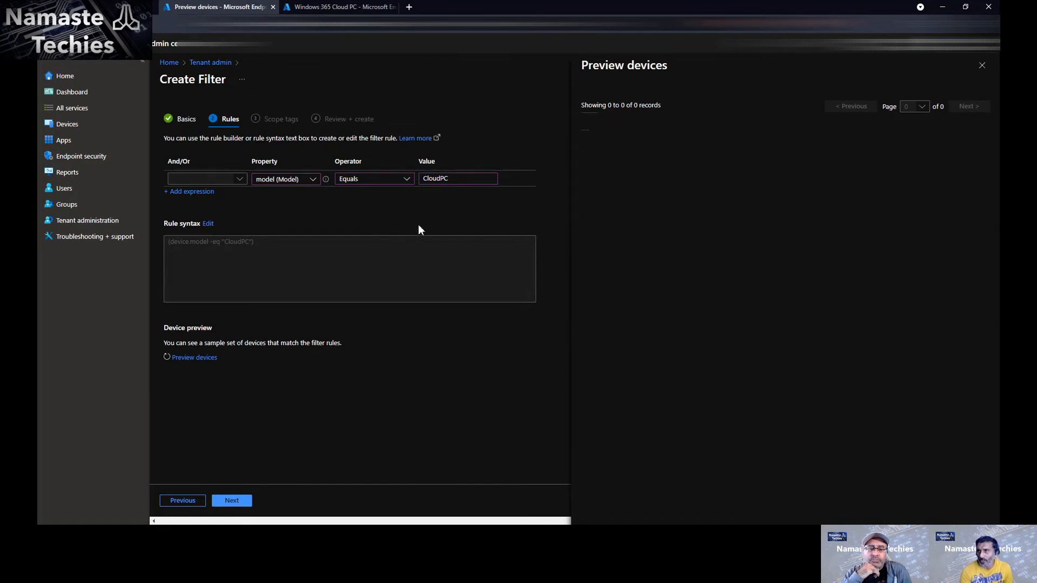
- Set the rule's operator to Contains, preview the matching devices to check their Model values, and close the preview
{"action": "left_click", "coordinate": [407, 180]}
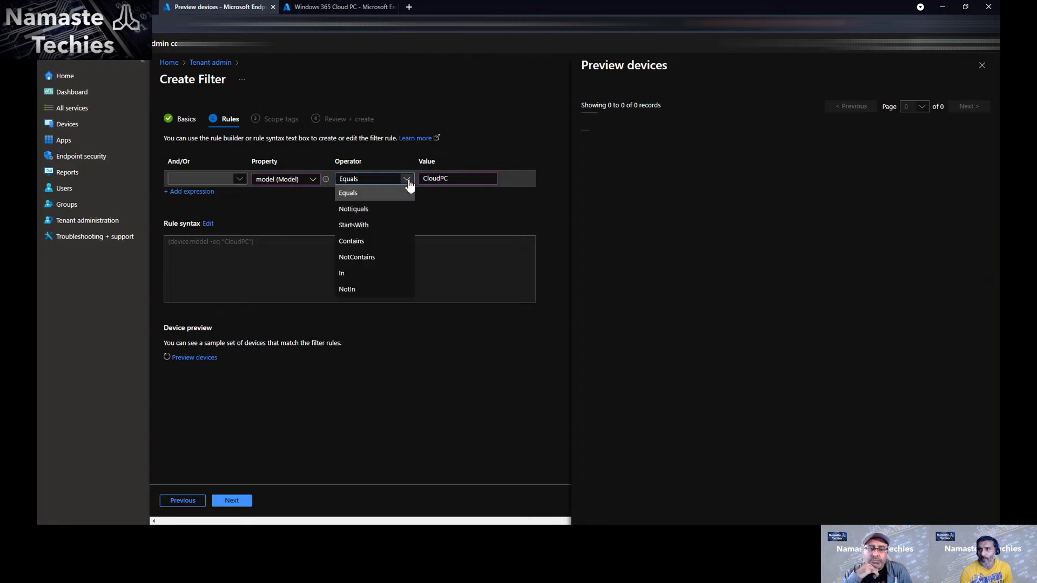
{"action": "left_click", "coordinate": [444, 215]}
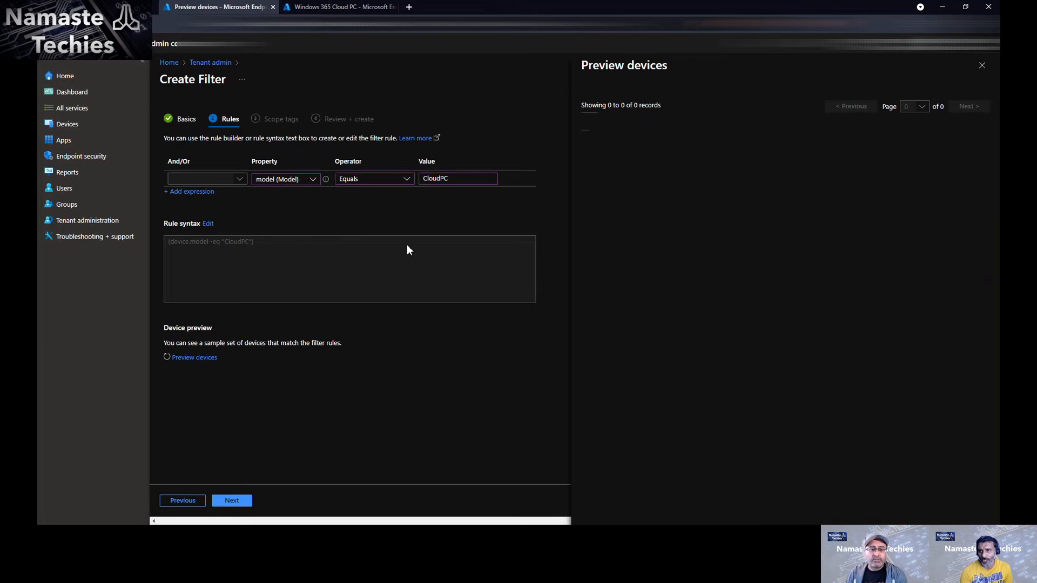
{"action": "left_click", "coordinate": [407, 181]}
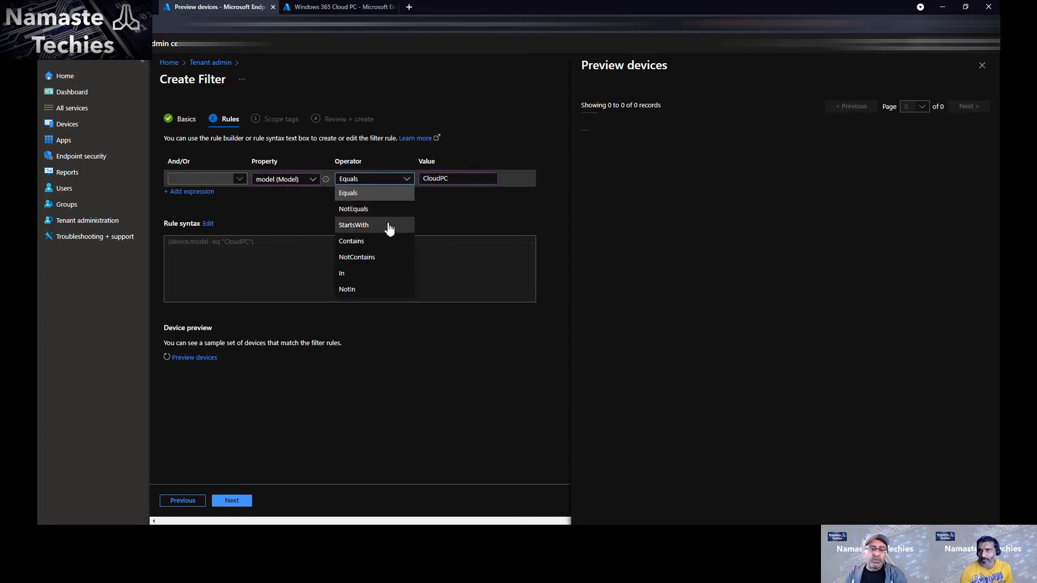
{"action": "left_click", "coordinate": [374, 243]}
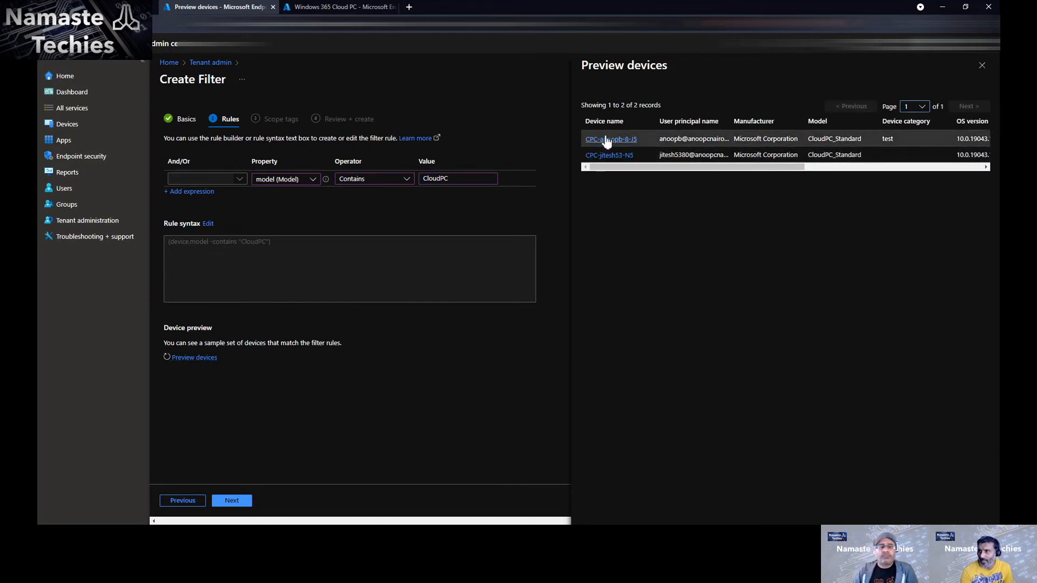
{"action": "left_click_drag", "start_coordinate": [616, 164], "coordinate": [634, 140]}
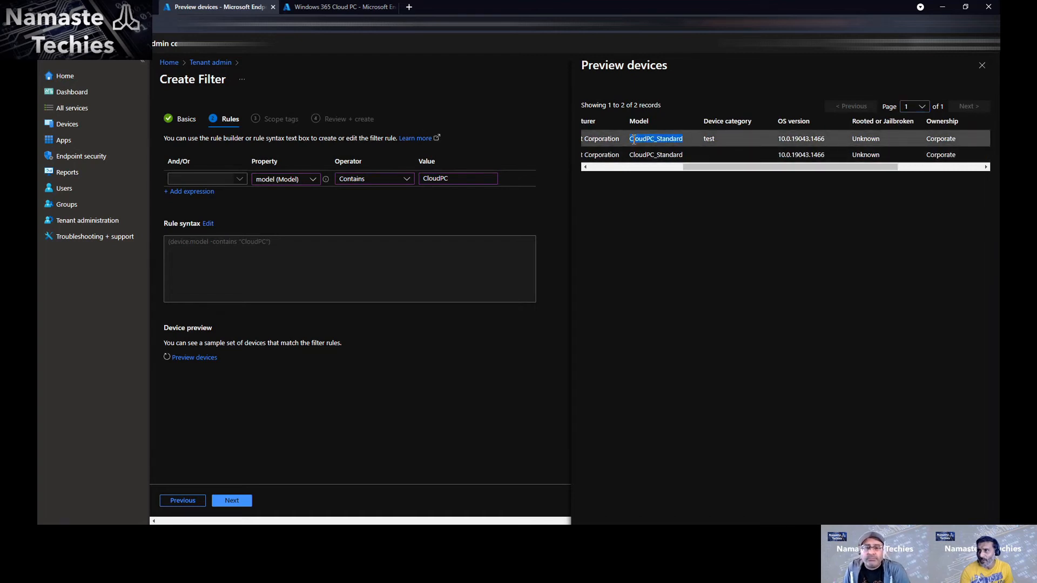
{"action": "left_click_drag", "start_coordinate": [629, 139], "coordinate": [594, 167]}
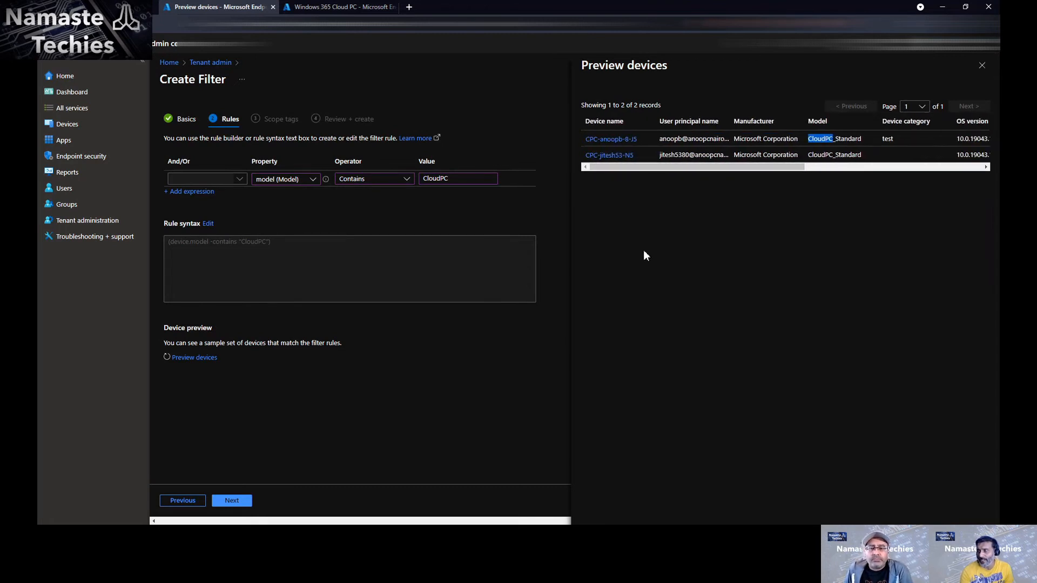
{"action": "left_click", "coordinate": [981, 66]}
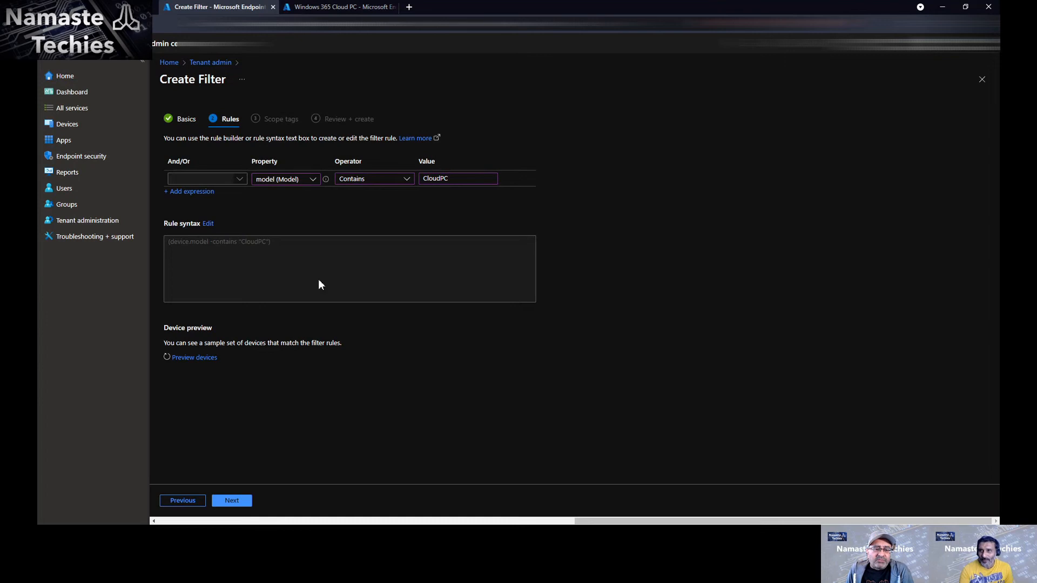
- Switch the rule's property to enrollmentProfileName, replace it with deviceName, and look over the other available properties
{"action": "left_click", "coordinate": [313, 180]}
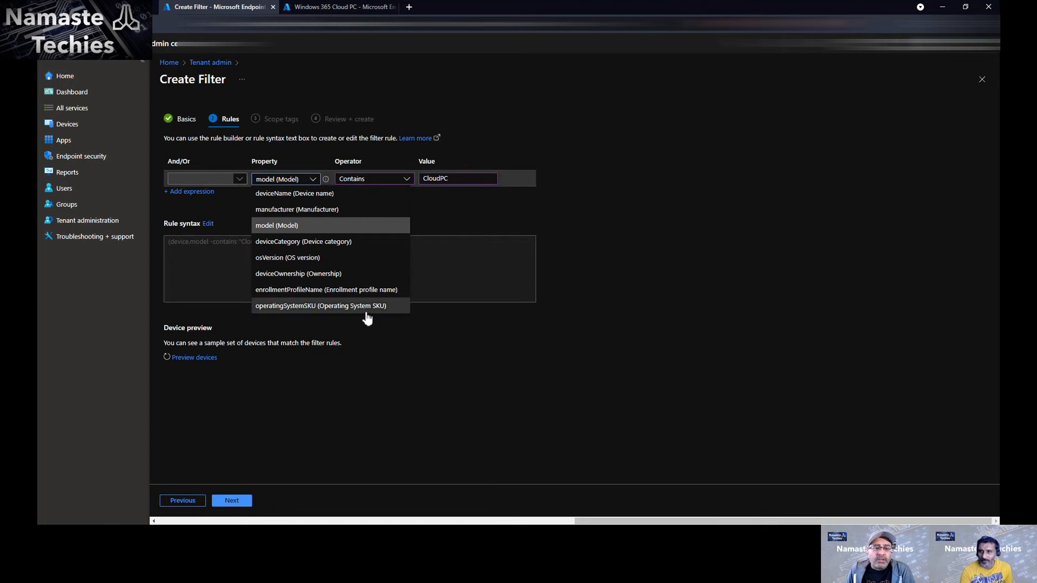
{"action": "left_click", "coordinate": [346, 295]}
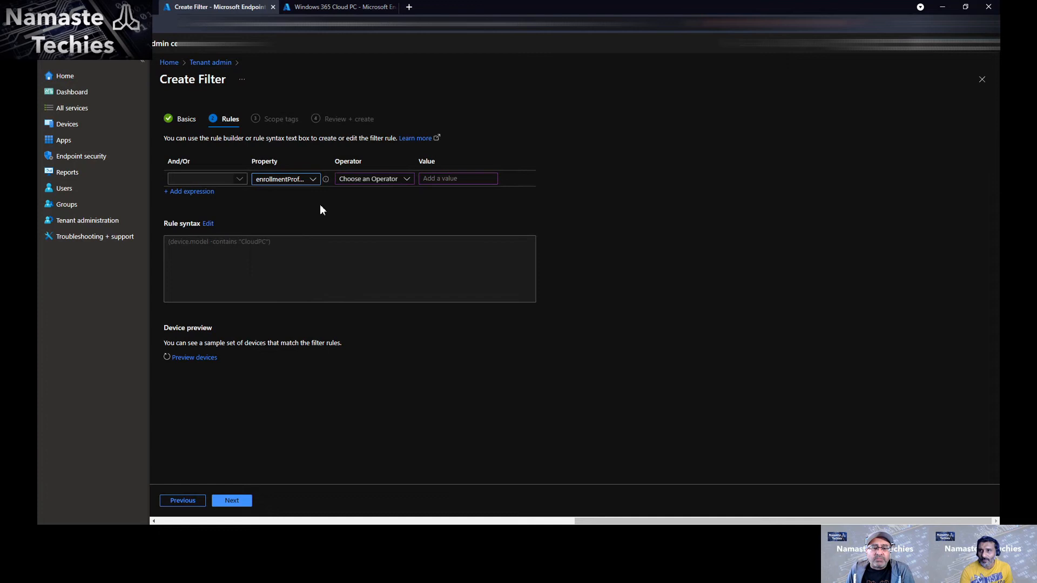
{"action": "left_click", "coordinate": [313, 184]}
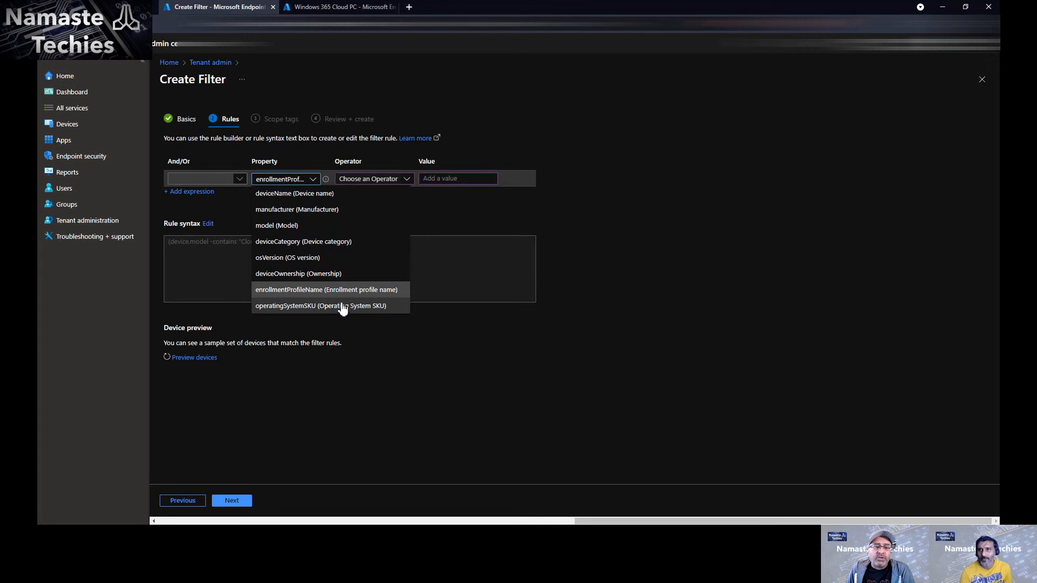
{"action": "left_click", "coordinate": [336, 196]}
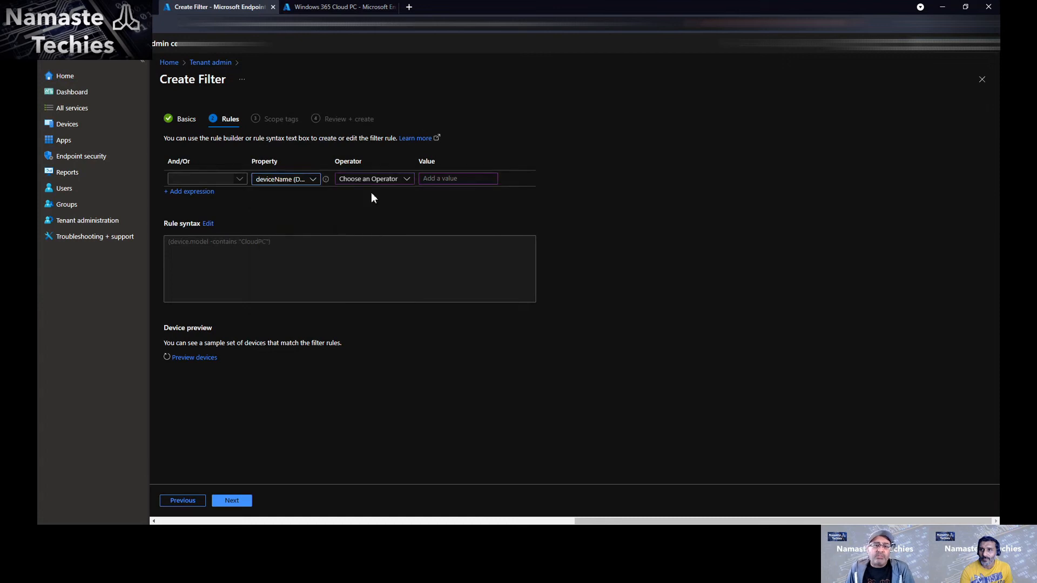
{"action": "left_click", "coordinate": [314, 181]}
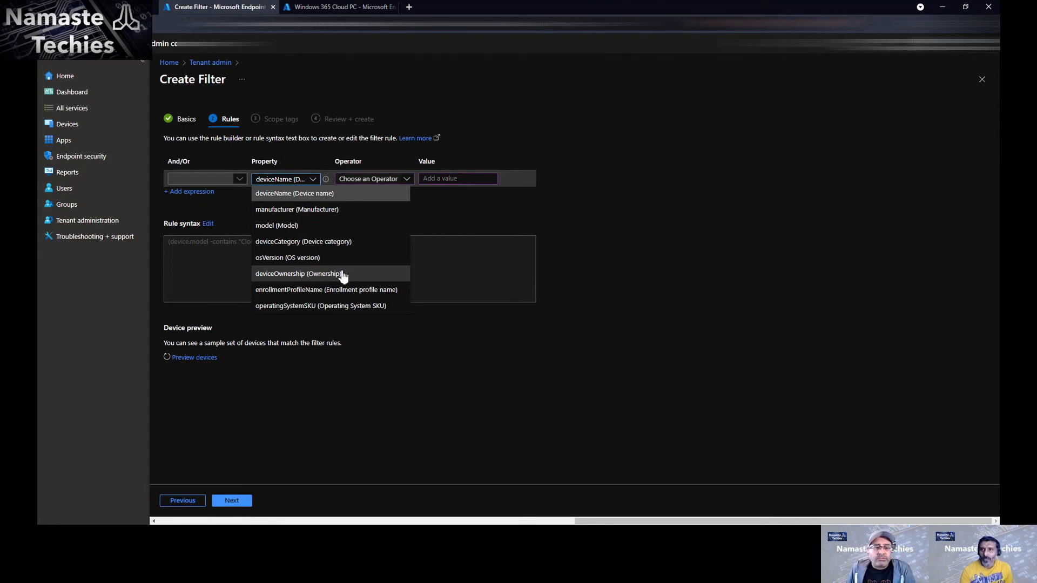
{"action": "left_click", "coordinate": [469, 104]}
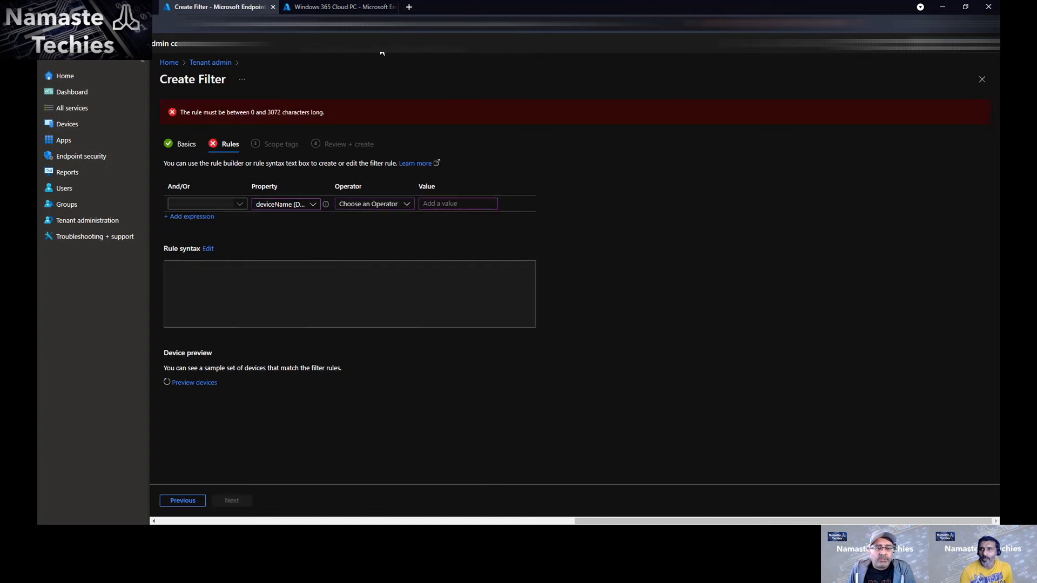
- Open the existing Windows 11 Devices filter from the tenant's filter list, open its rules for editing, and examine the rule syntax
{"action": "left_click", "coordinate": [346, 8]}
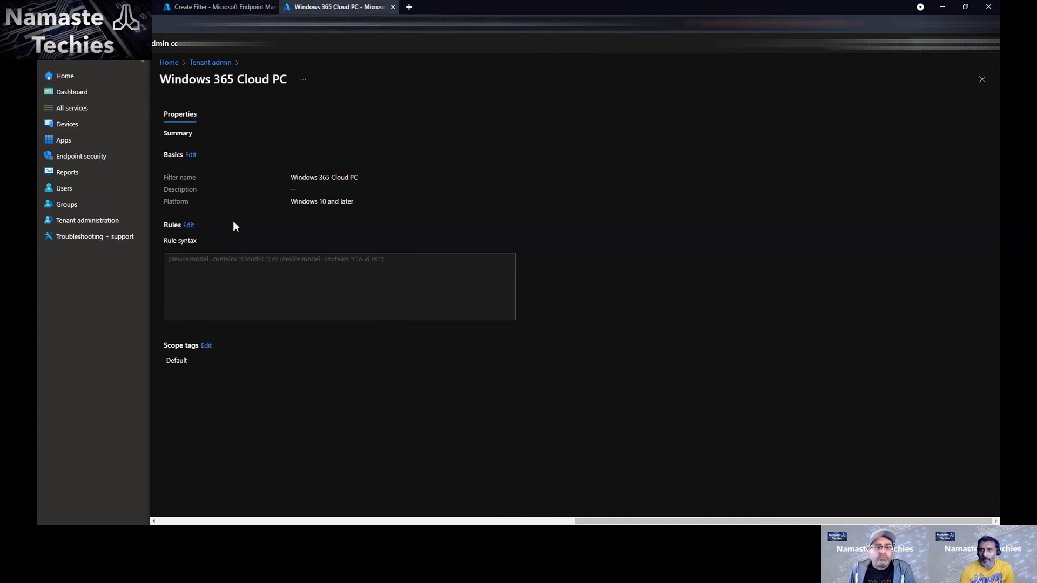
{"action": "left_click", "coordinate": [216, 63]}
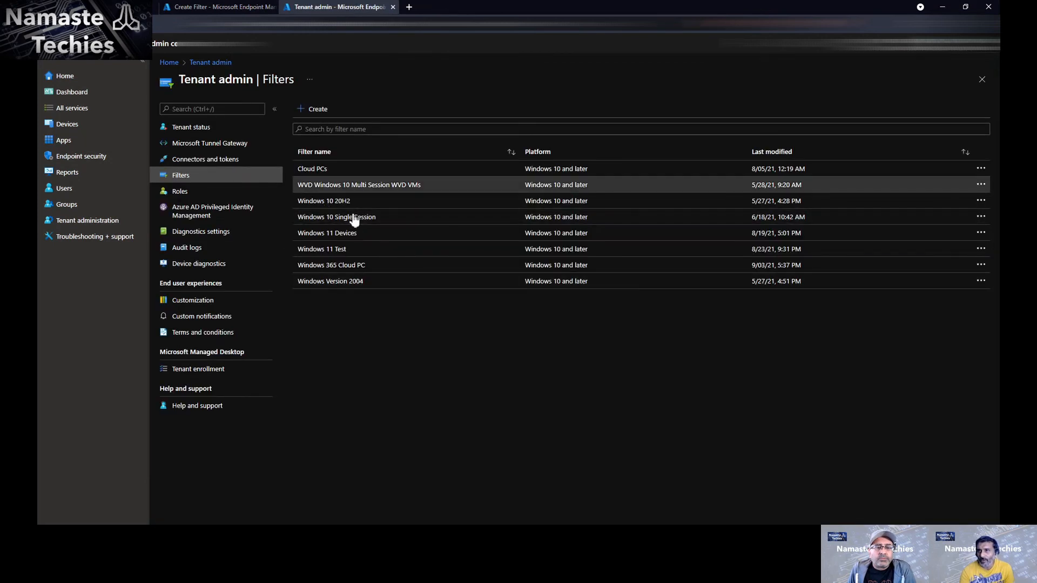
{"action": "left_click", "coordinate": [331, 234]}
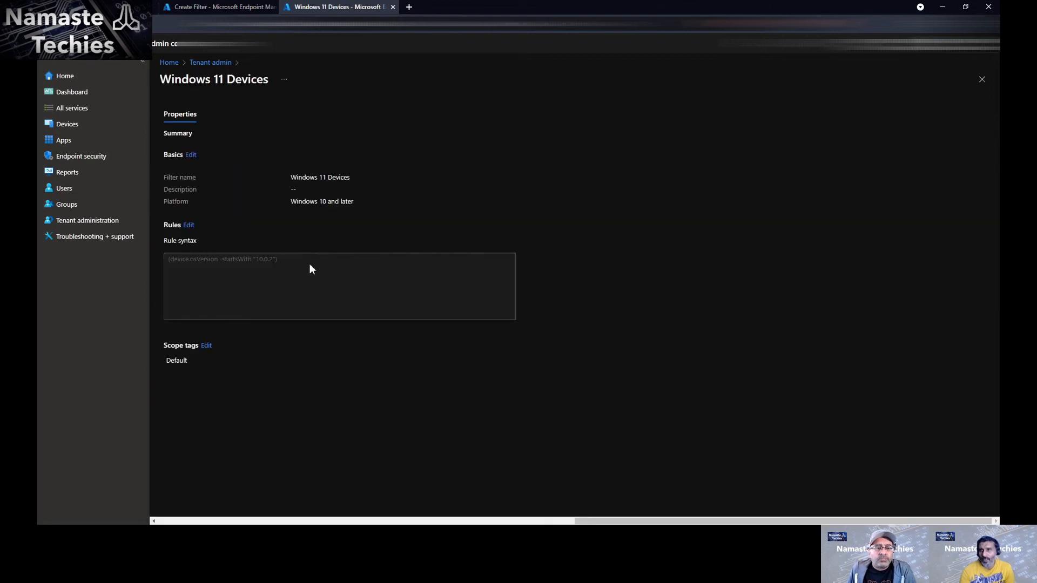
{"action": "left_click", "coordinate": [189, 226]}
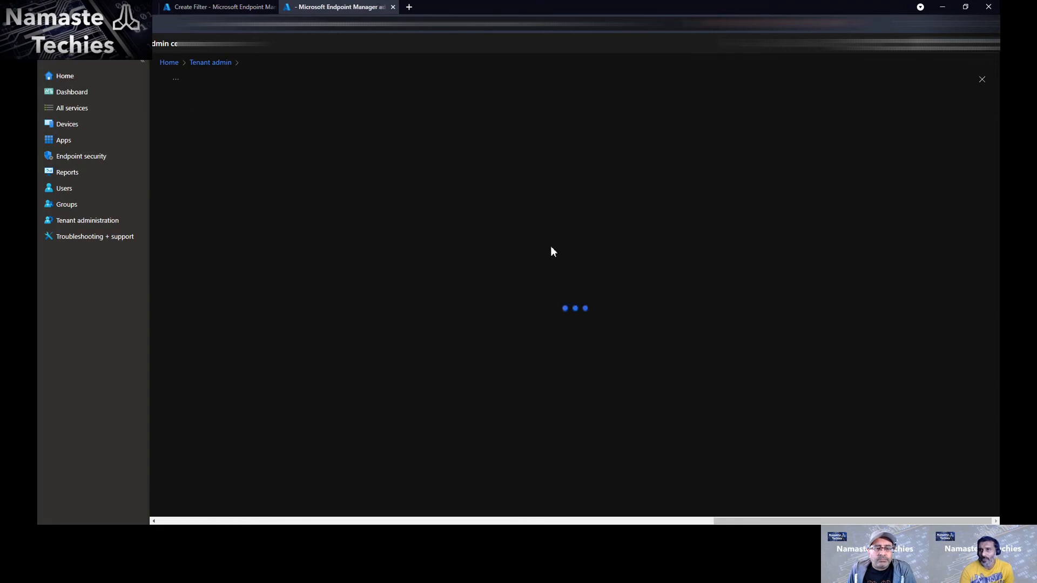
{"action": "left_click_drag", "start_coordinate": [278, 244], "coordinate": [252, 244]}
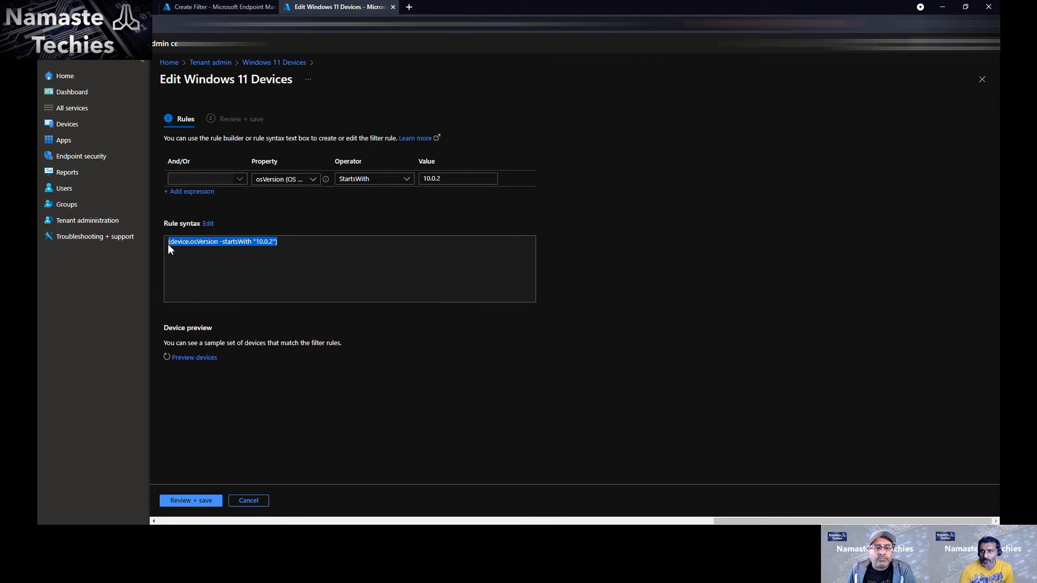
- Preview the devices matching the Windows 11 Devices filter, and compare their Ownership values
{"action": "left_click", "coordinate": [194, 360]}
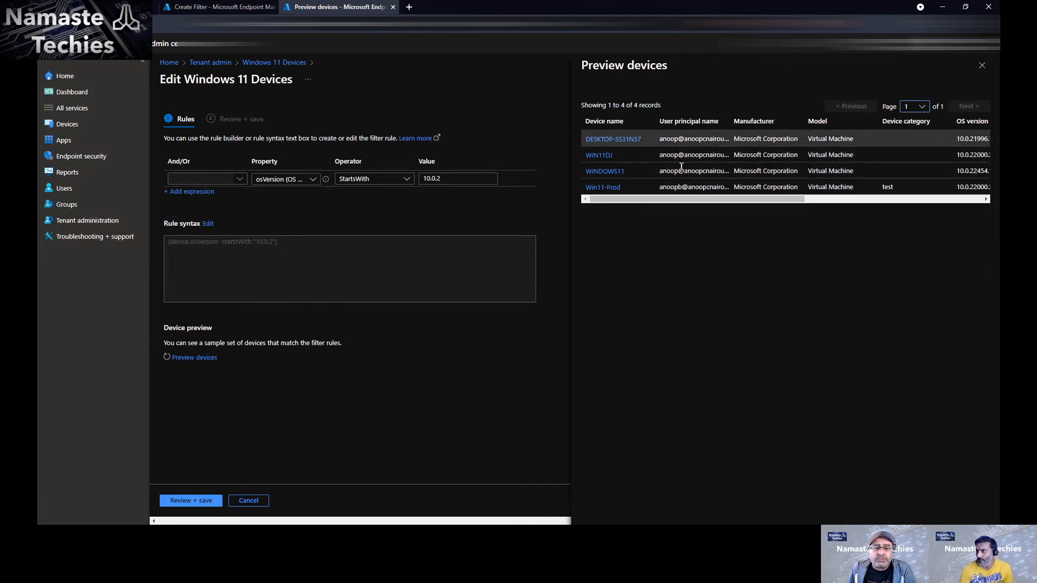
{"action": "left_click_drag", "start_coordinate": [673, 203], "coordinate": [893, 201]}
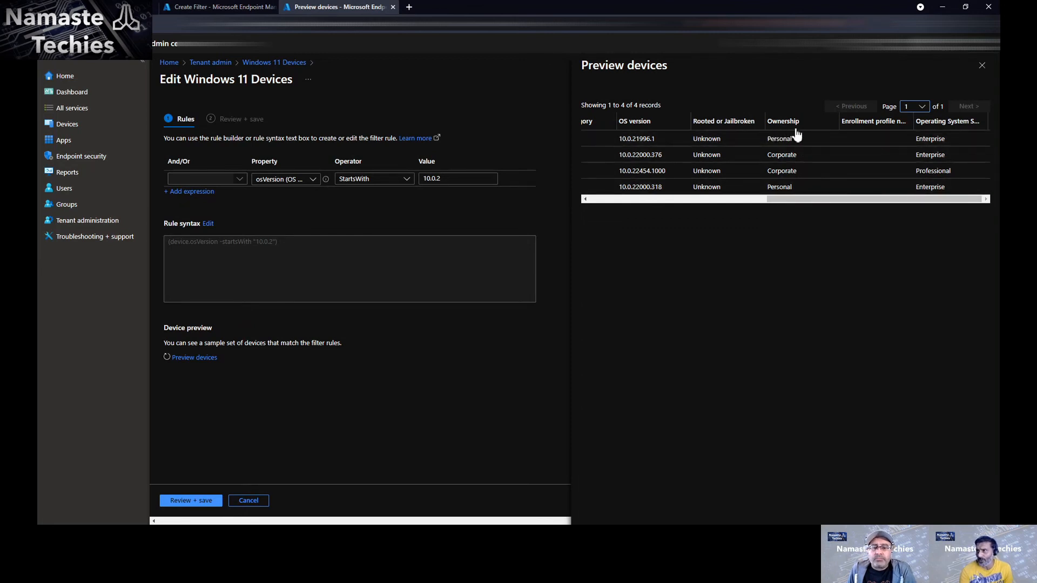
{"action": "double_click", "coordinate": [768, 138]}
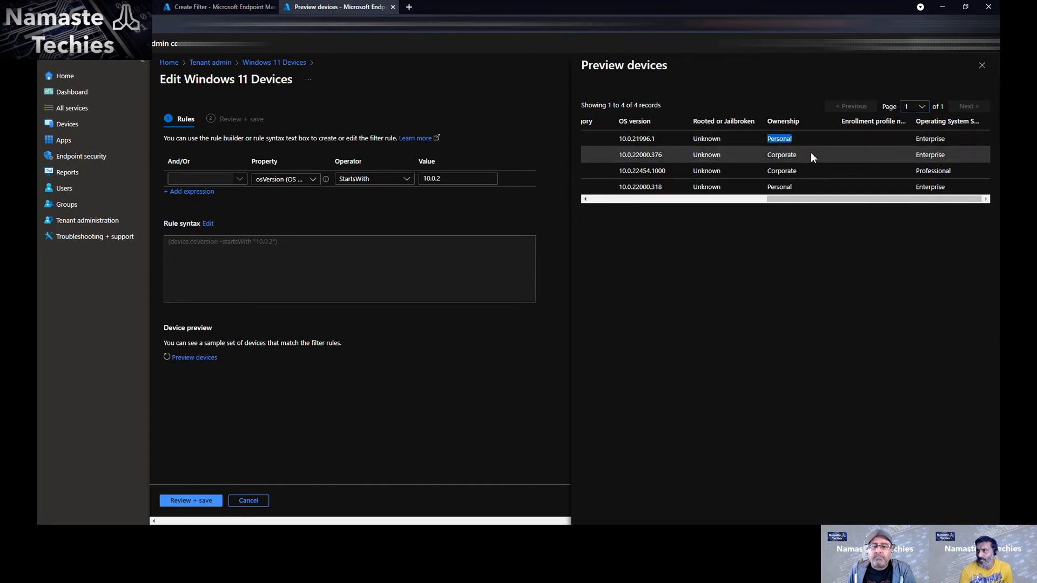
{"action": "double_click", "coordinate": [782, 154]}
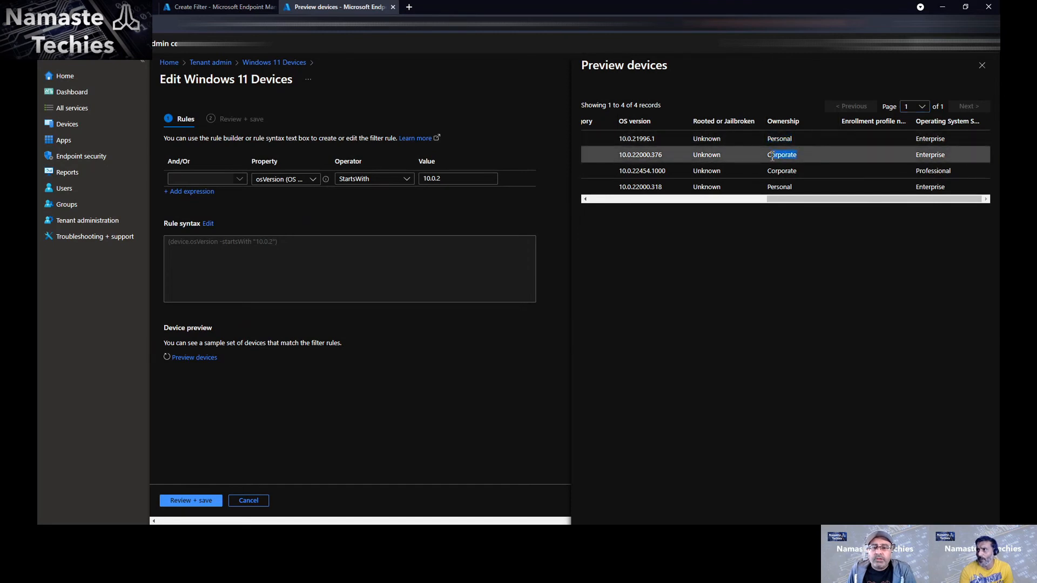
{"action": "left_click_drag", "start_coordinate": [785, 200], "coordinate": [766, 211]}
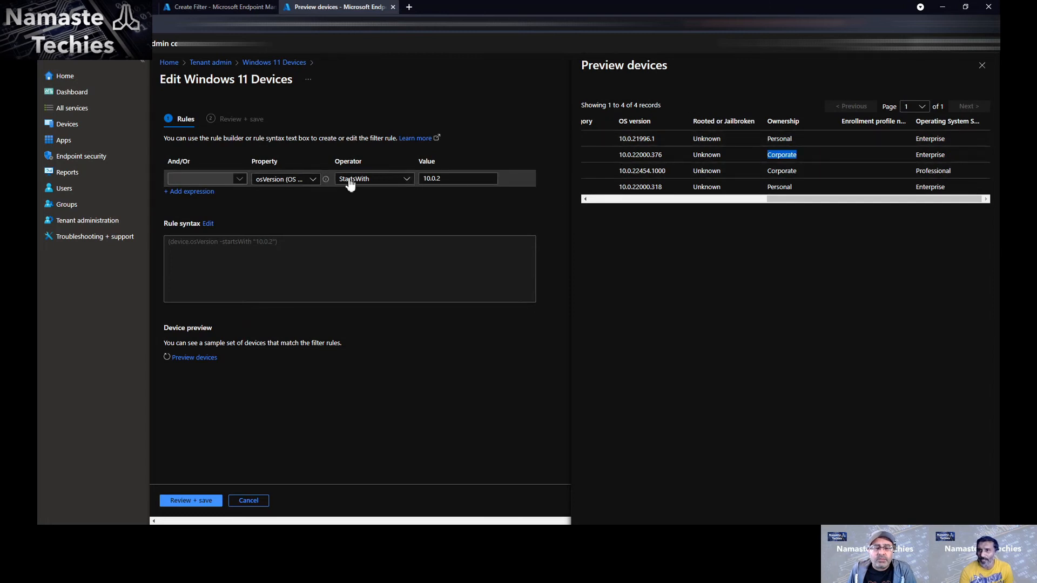
- Change the Windows 11 Devices filter rule to property deviceOwnership, operator Equals, and value Personal
{"action": "left_click", "coordinate": [312, 180]}
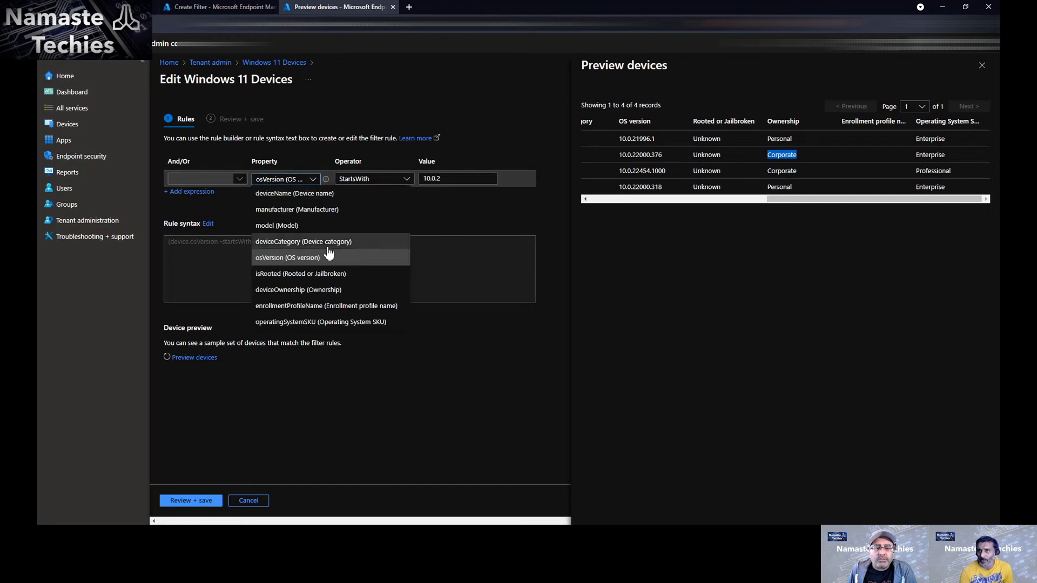
{"action": "left_click", "coordinate": [325, 290]}
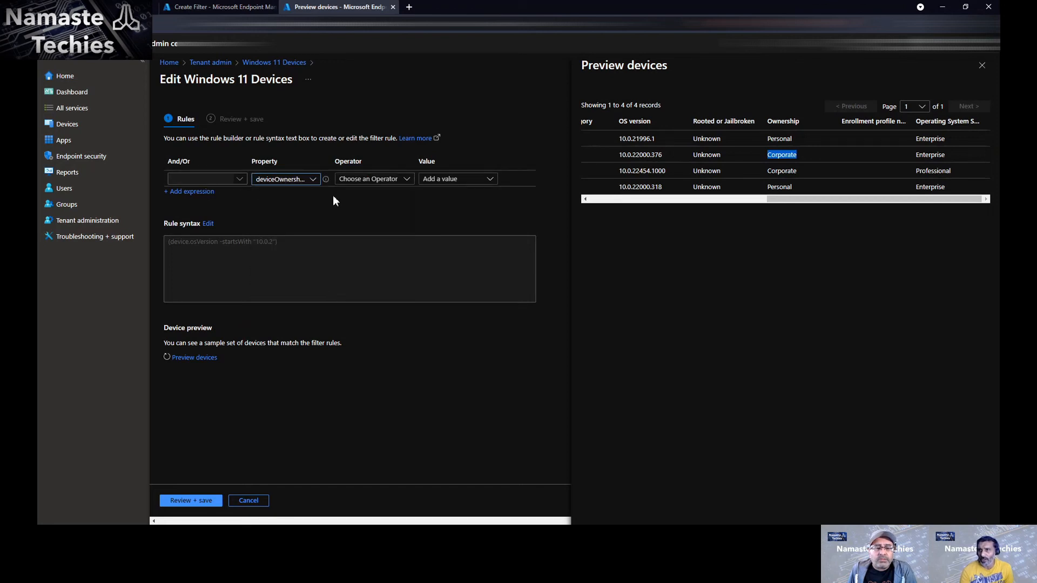
{"action": "left_click", "coordinate": [381, 184]}
{"action": "left_click", "coordinate": [373, 193]}
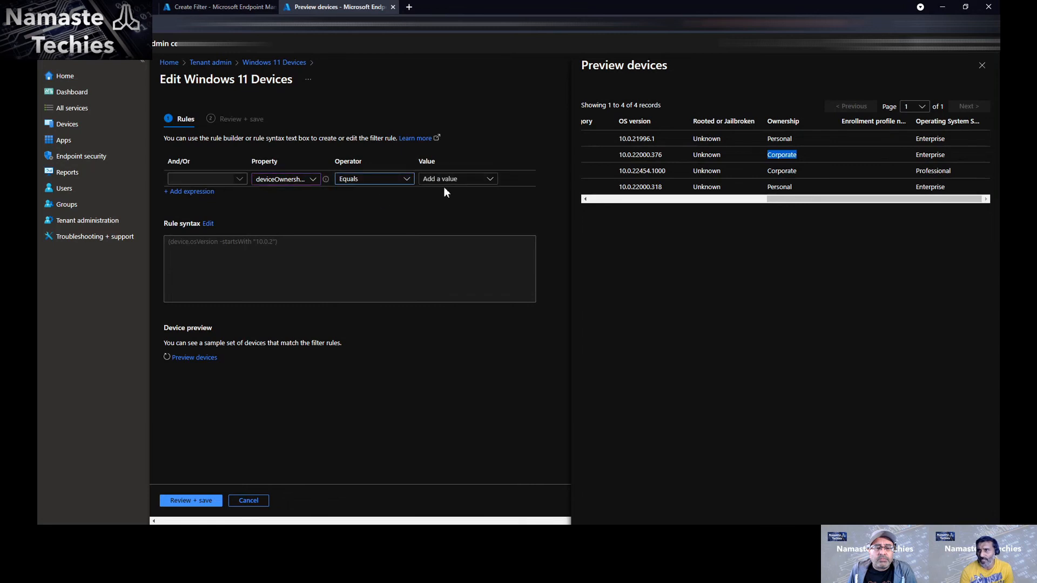
{"action": "left_click", "coordinate": [447, 182]}
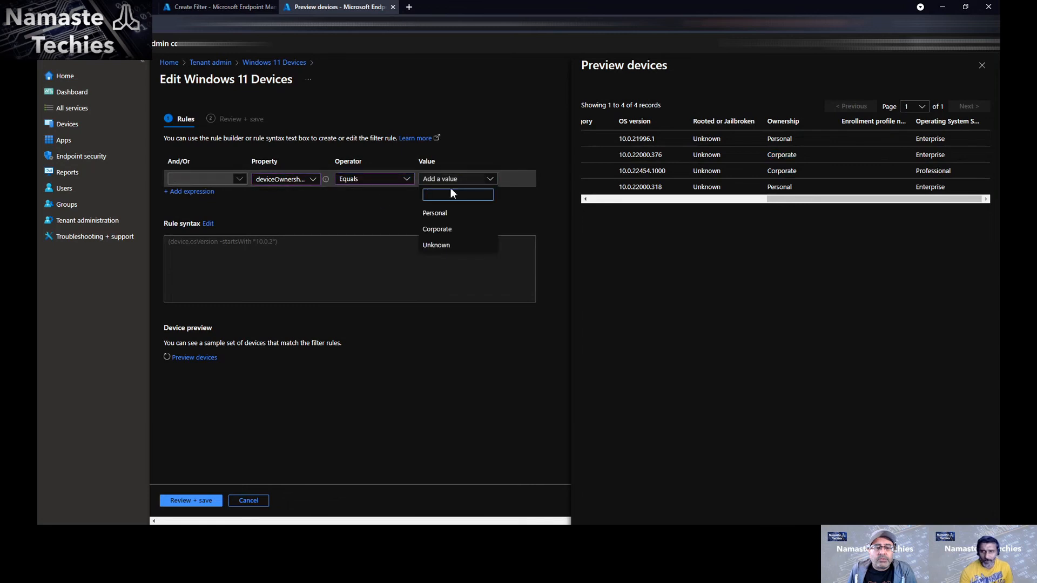
{"action": "left_click", "coordinate": [440, 214]}
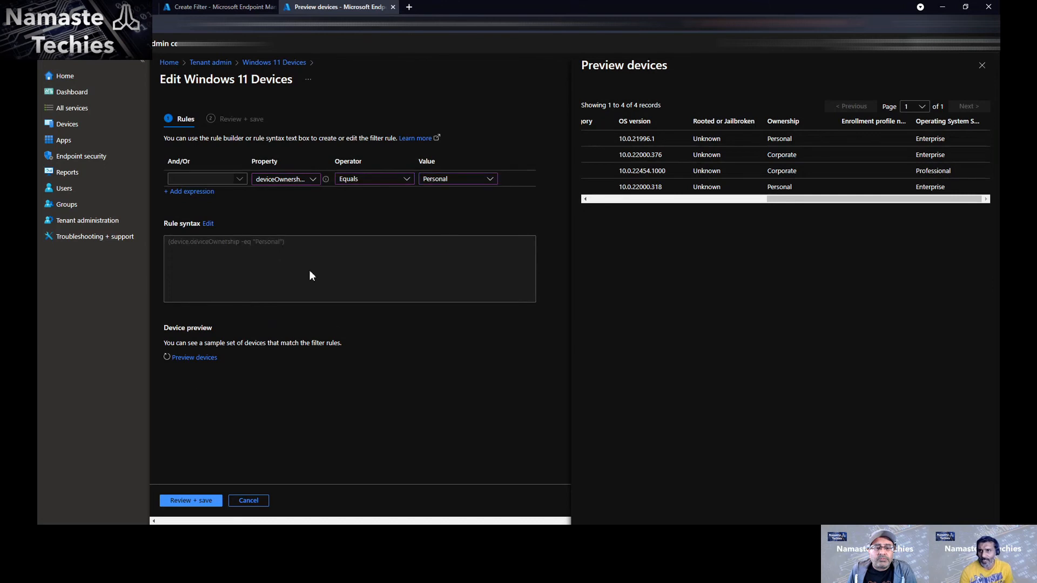
- Preview the devices matching the Personal ownership rule, check their Ownership values, and close the preview
{"action": "left_click", "coordinate": [186, 360]}
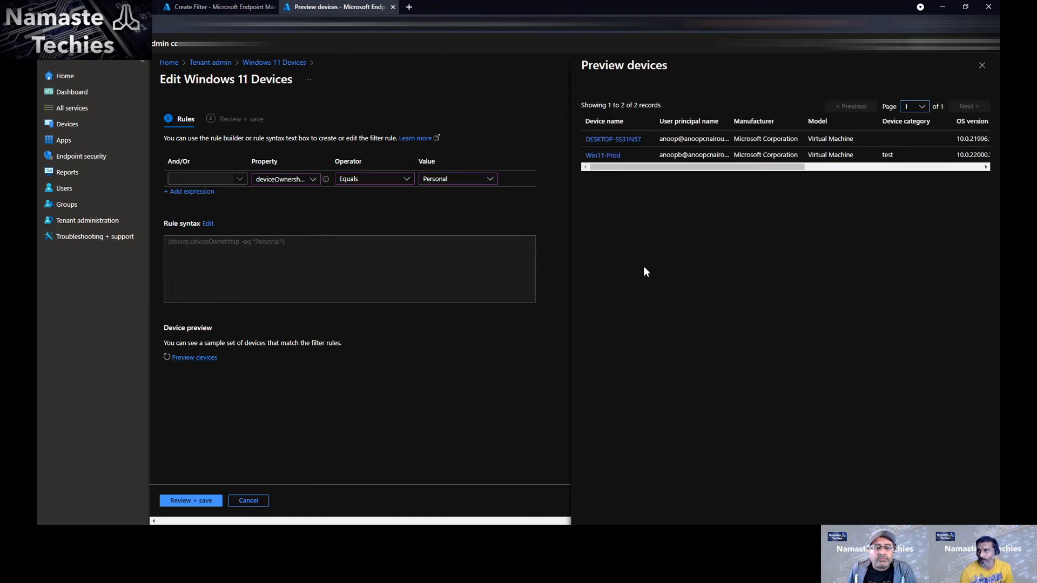
{"action": "left_click_drag", "start_coordinate": [666, 167], "coordinate": [833, 171]}
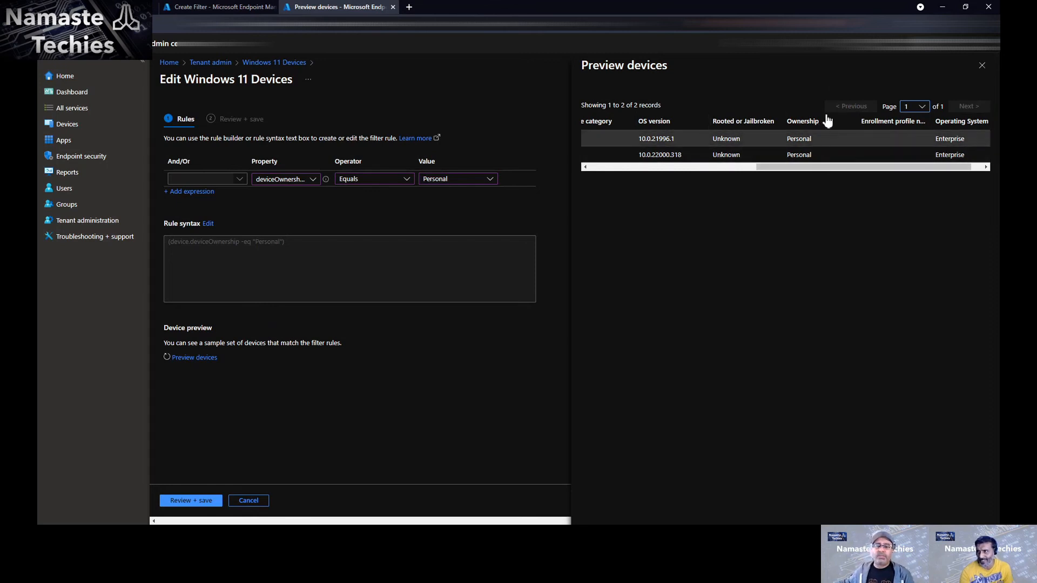
{"action": "left_click_drag", "start_coordinate": [850, 168], "coordinate": [668, 173]}
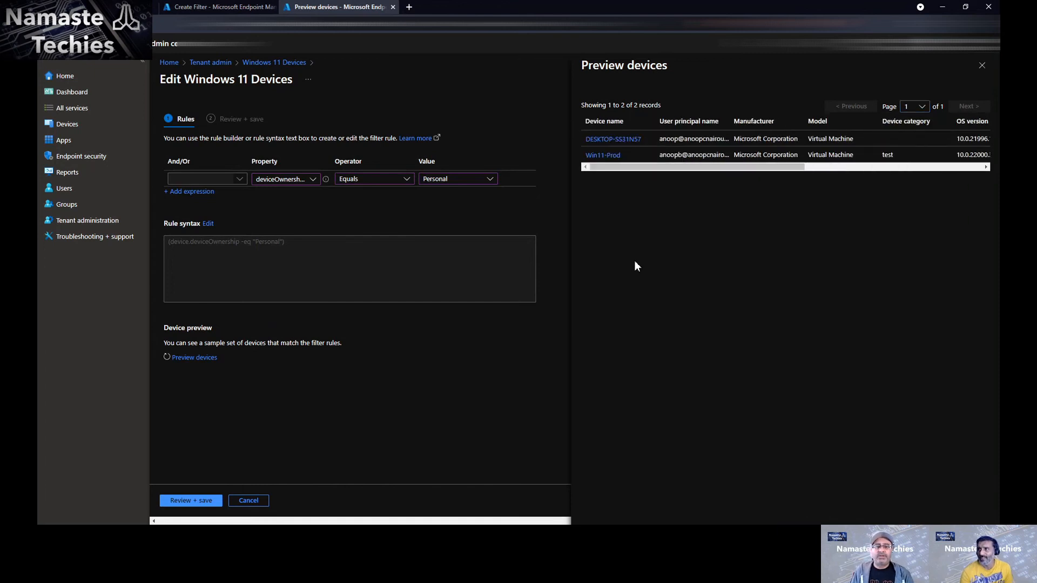
{"action": "left_click", "coordinate": [982, 65]}
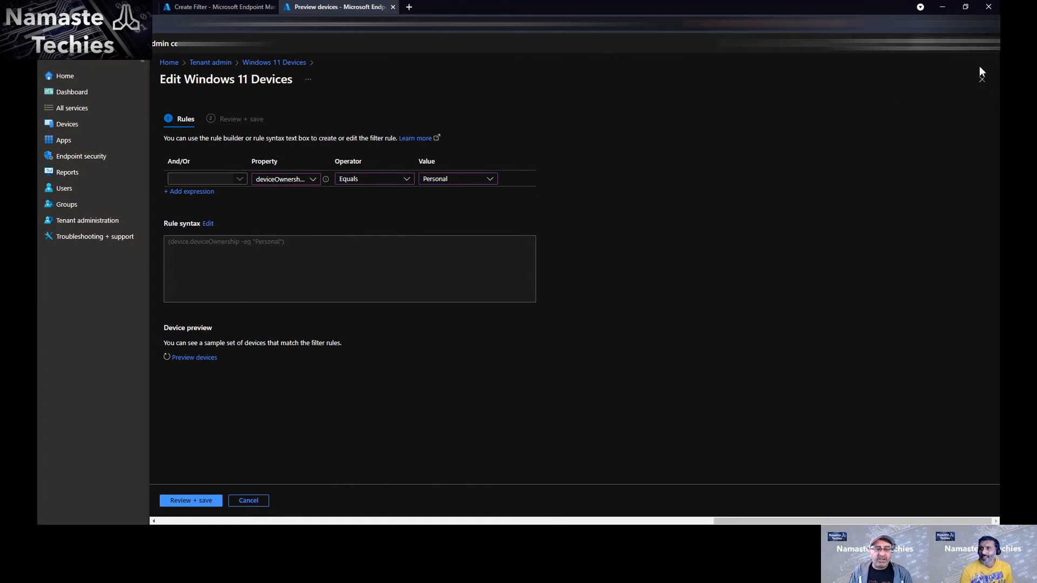